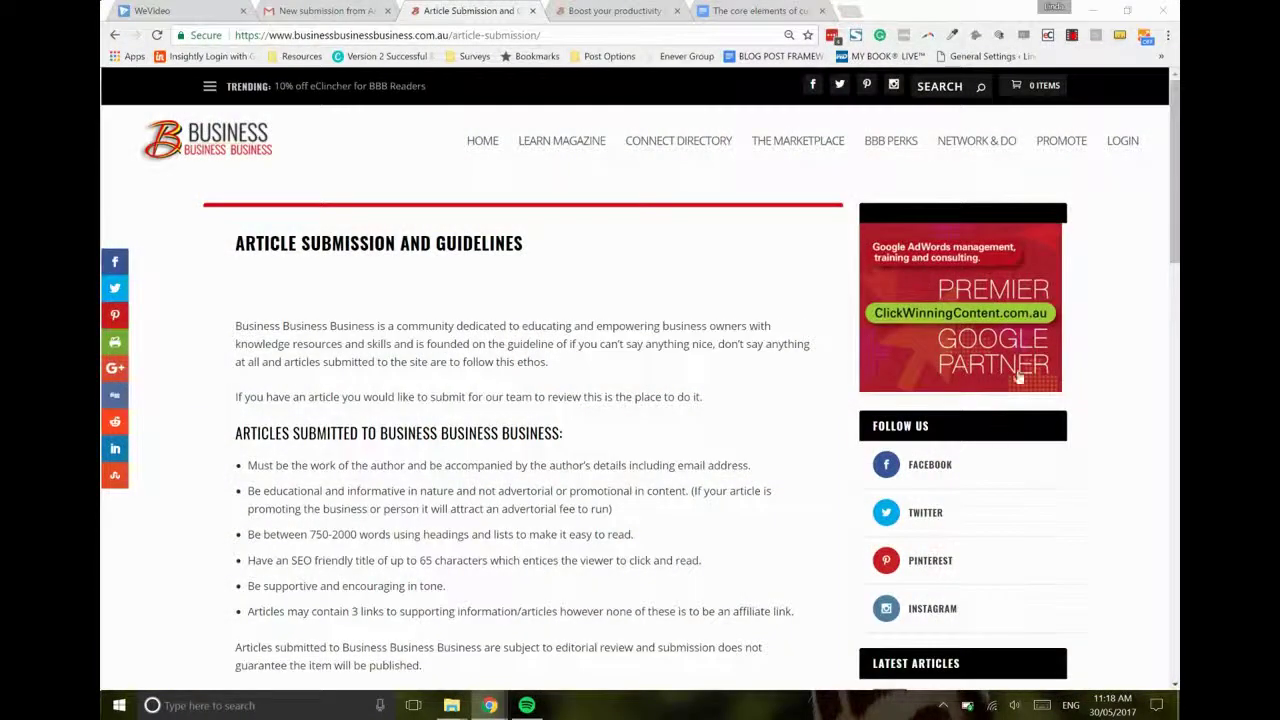
Go to the Promote page and open 'Submit an Article' under Contribute to Learn Magazine.
click(1061, 158)
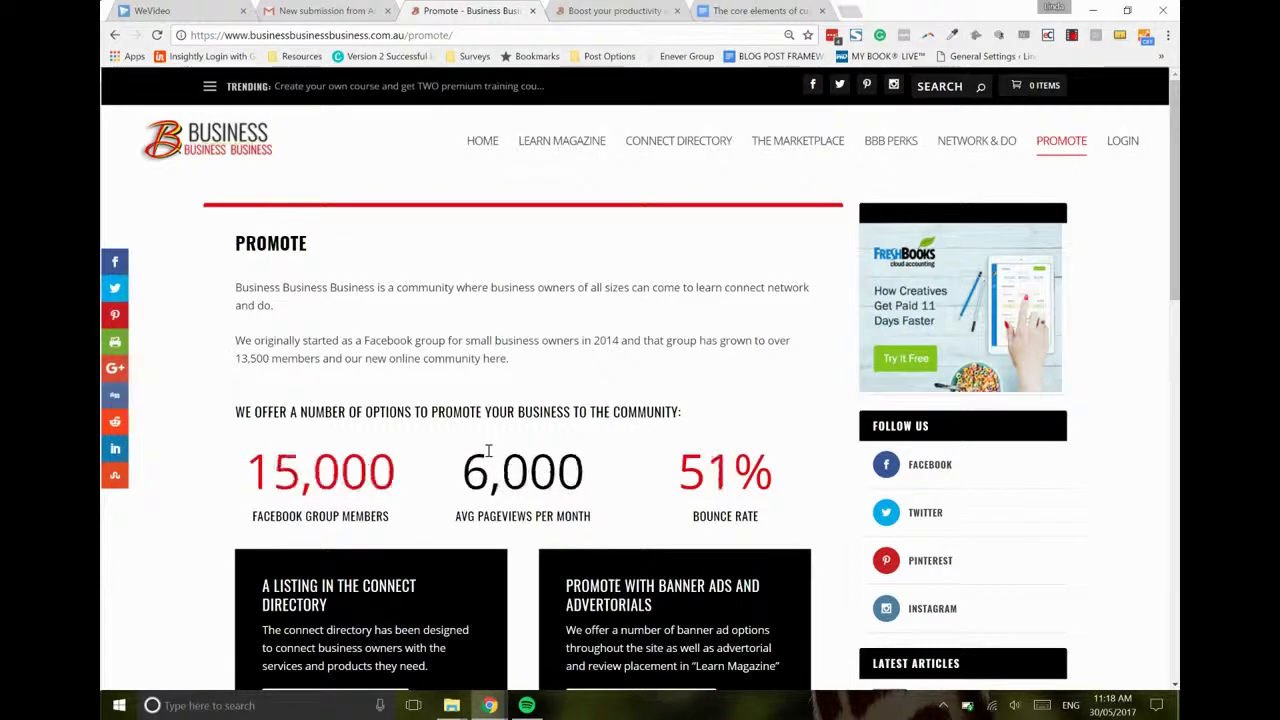
scroll(488, 451, down, 5)
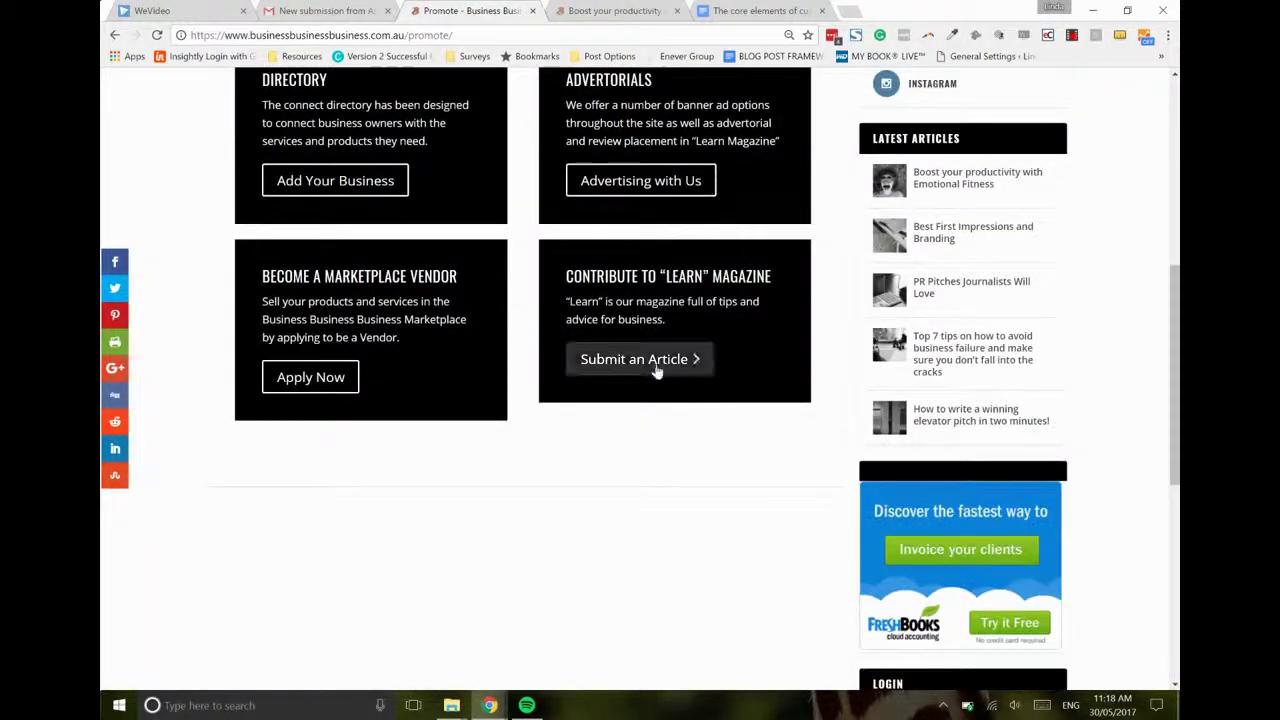
click(656, 365)
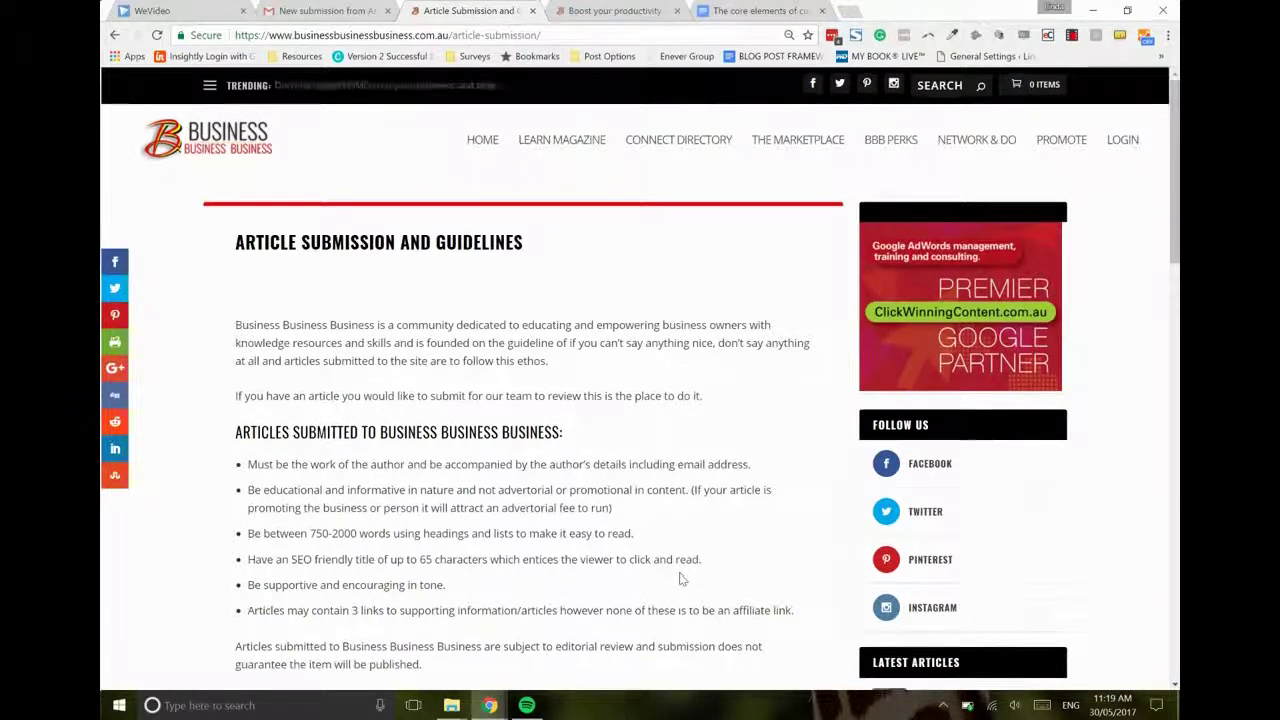
scroll(680, 580, down, 4)
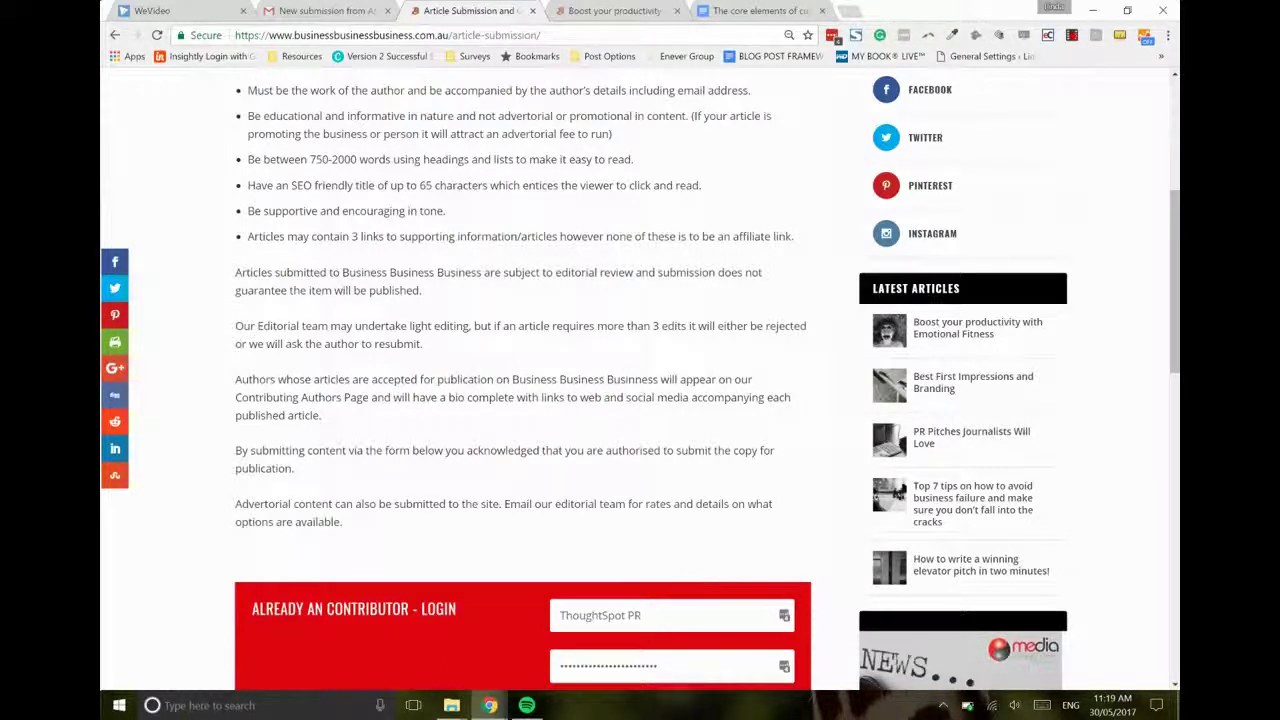
scroll(728, 171, down, 4)
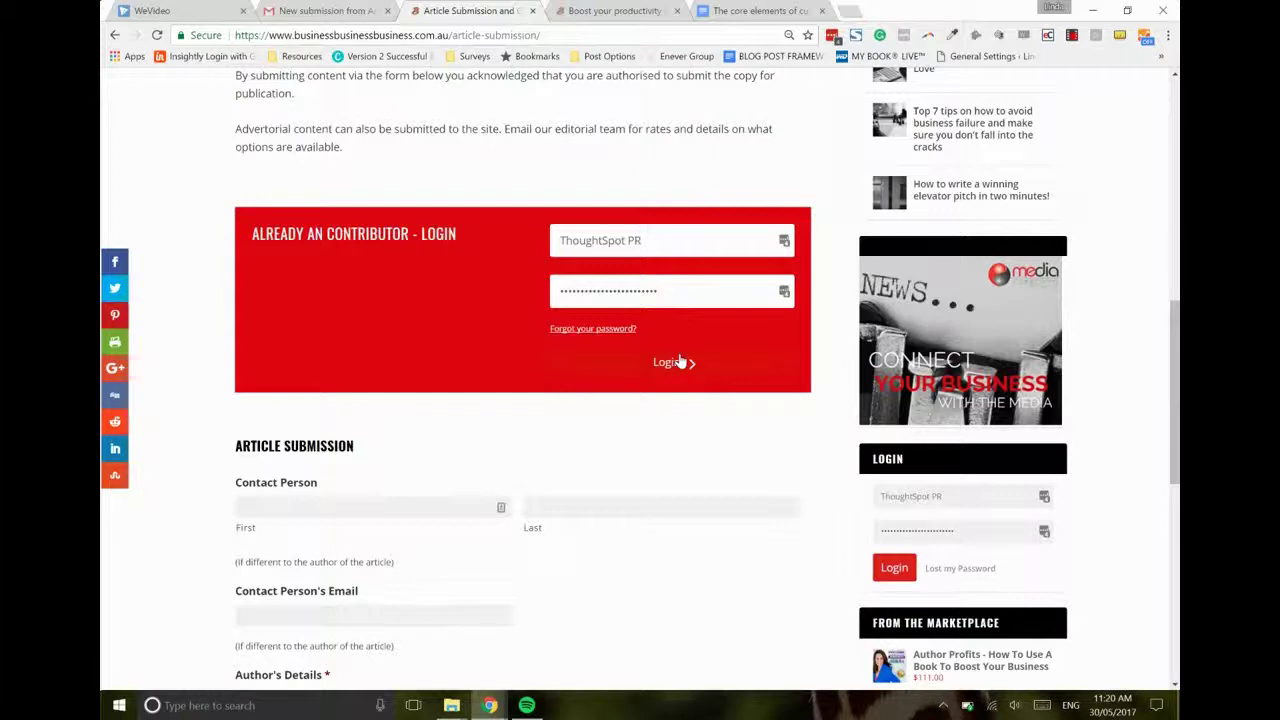
Fill the contact person's first name and email from the saved Chrome autofill entry.
scroll(640, 530, down, 3)
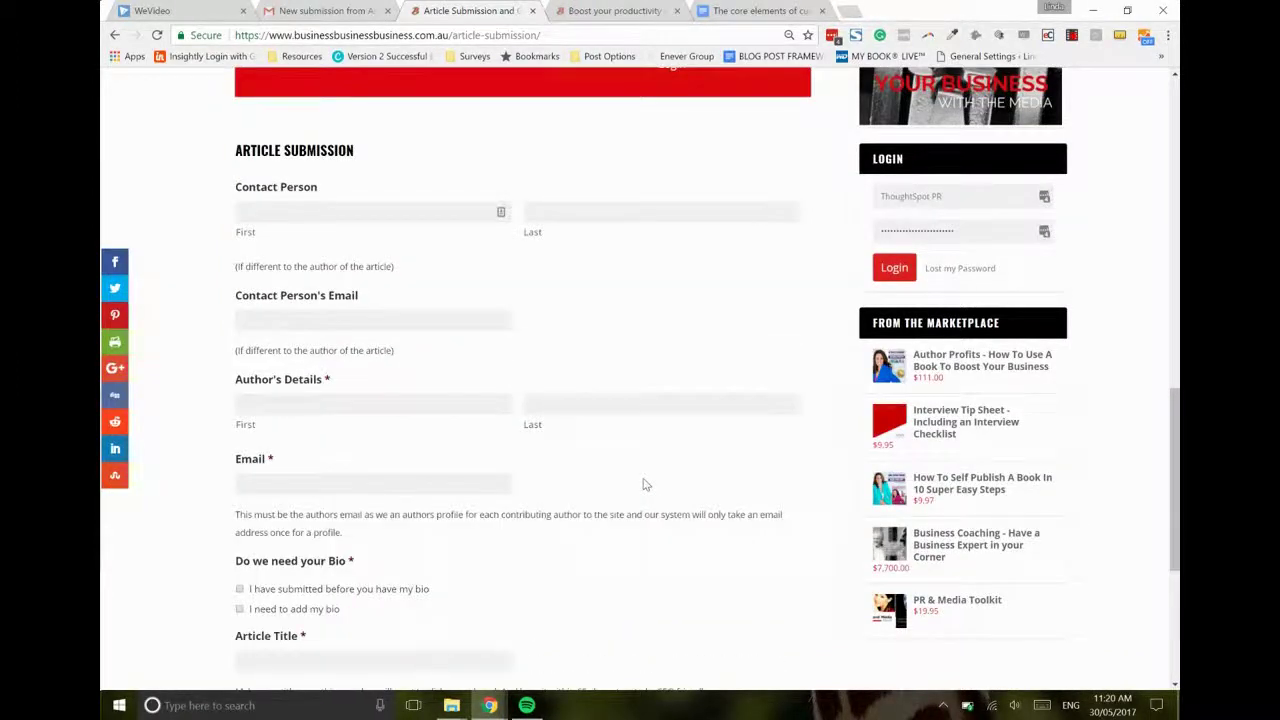
click(442, 207)
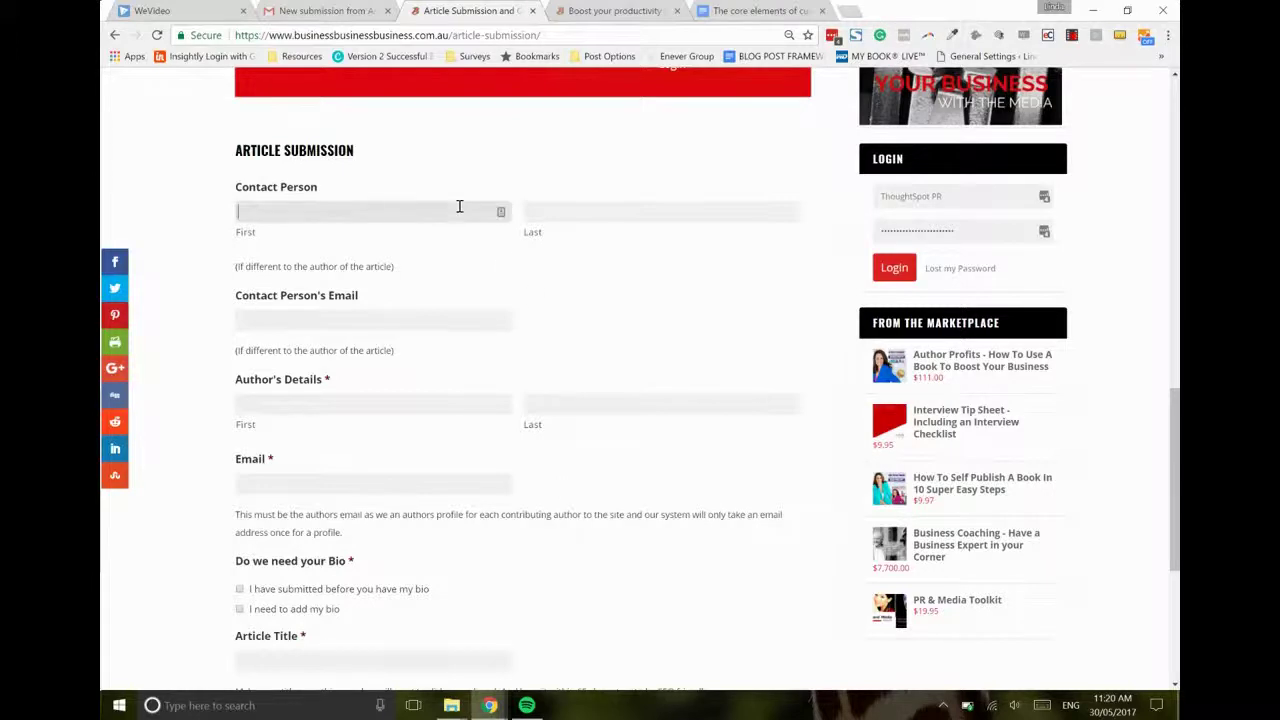
text(Libr)
key(BackSpace)
key(BackSpace)
text(nd)
key(Down)
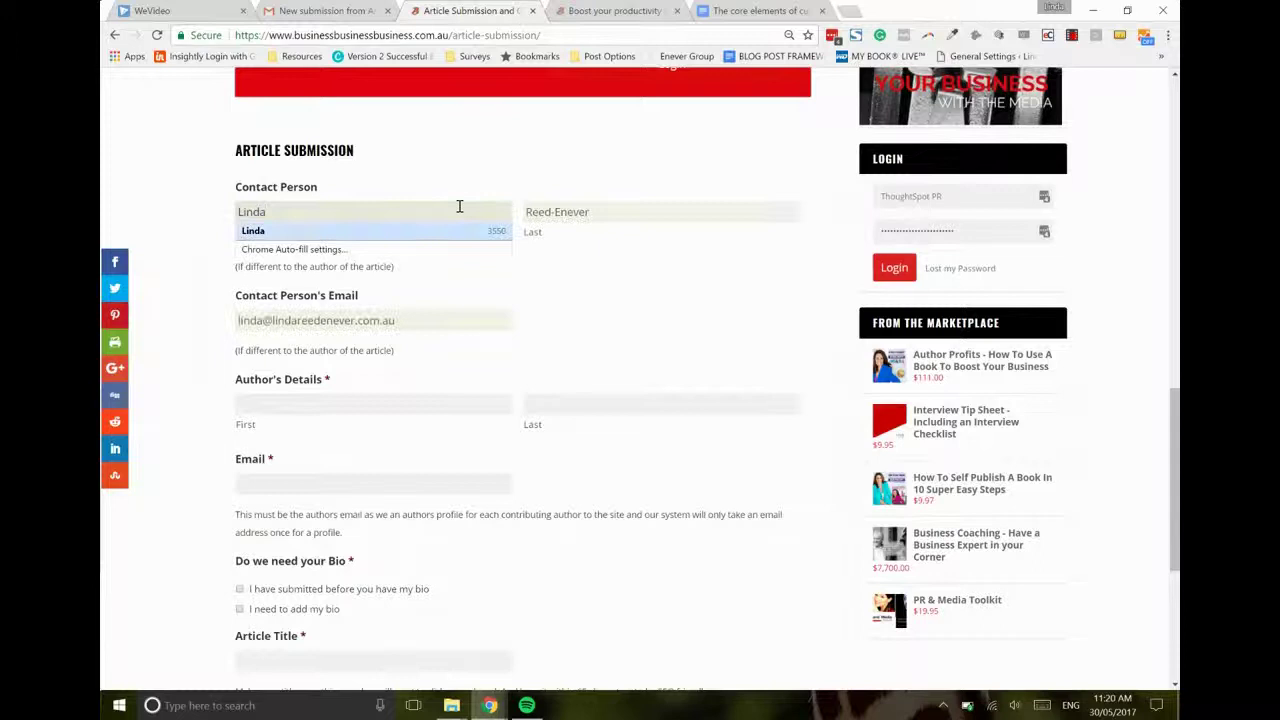
key(Return)
key(Tab)
key(Tab)
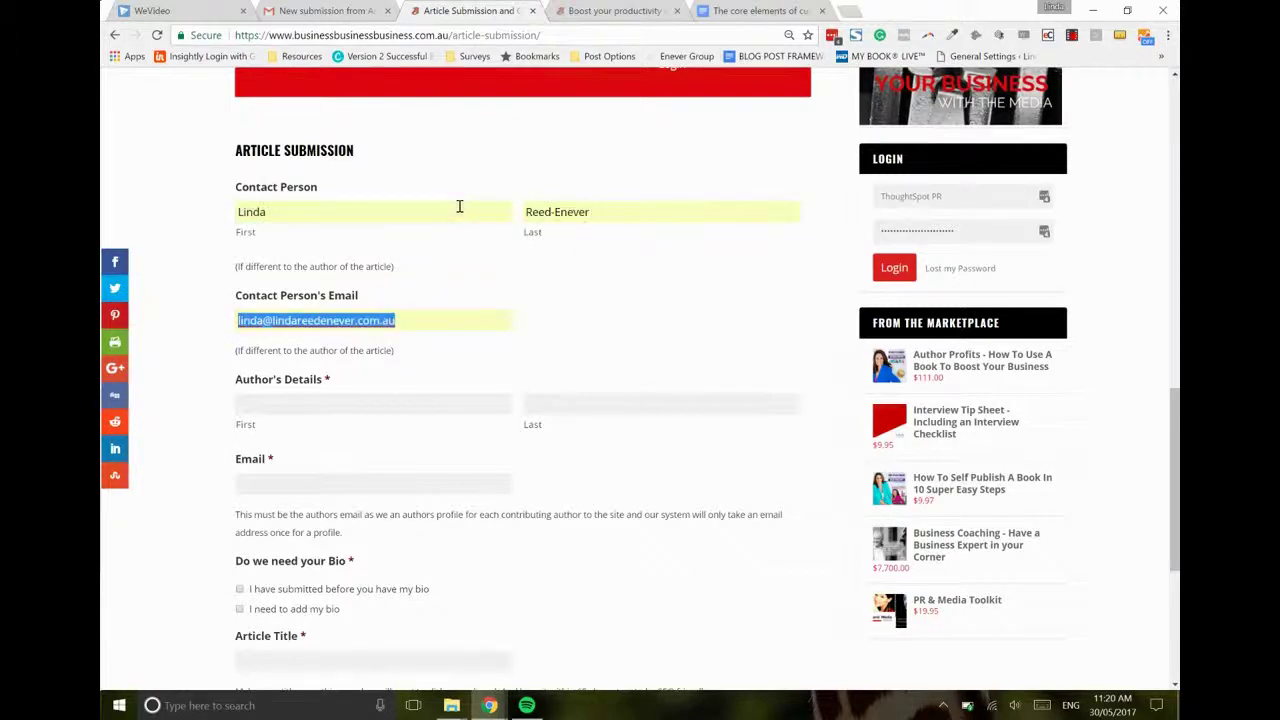
key(Tab)
Fill the author's name and email from the saved autofill suggestion.
text(Lind)
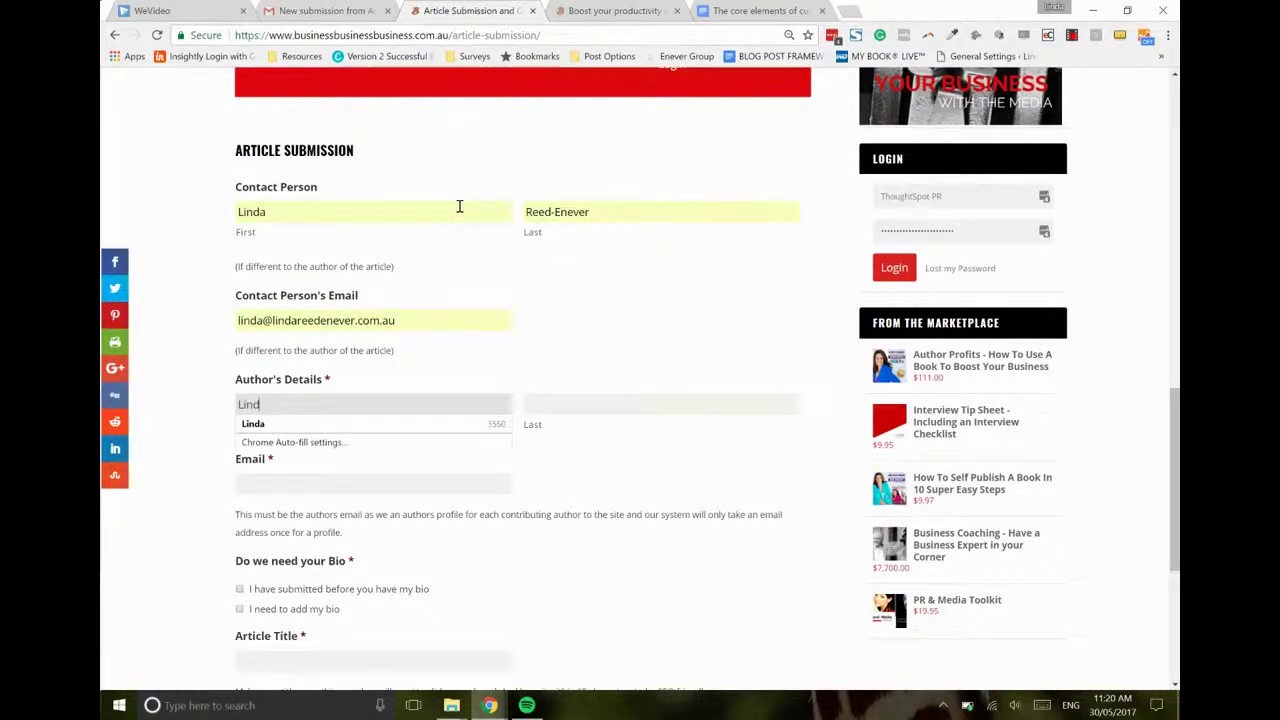
key(Down)
key(Return)
scroll(459, 206, down, 4)
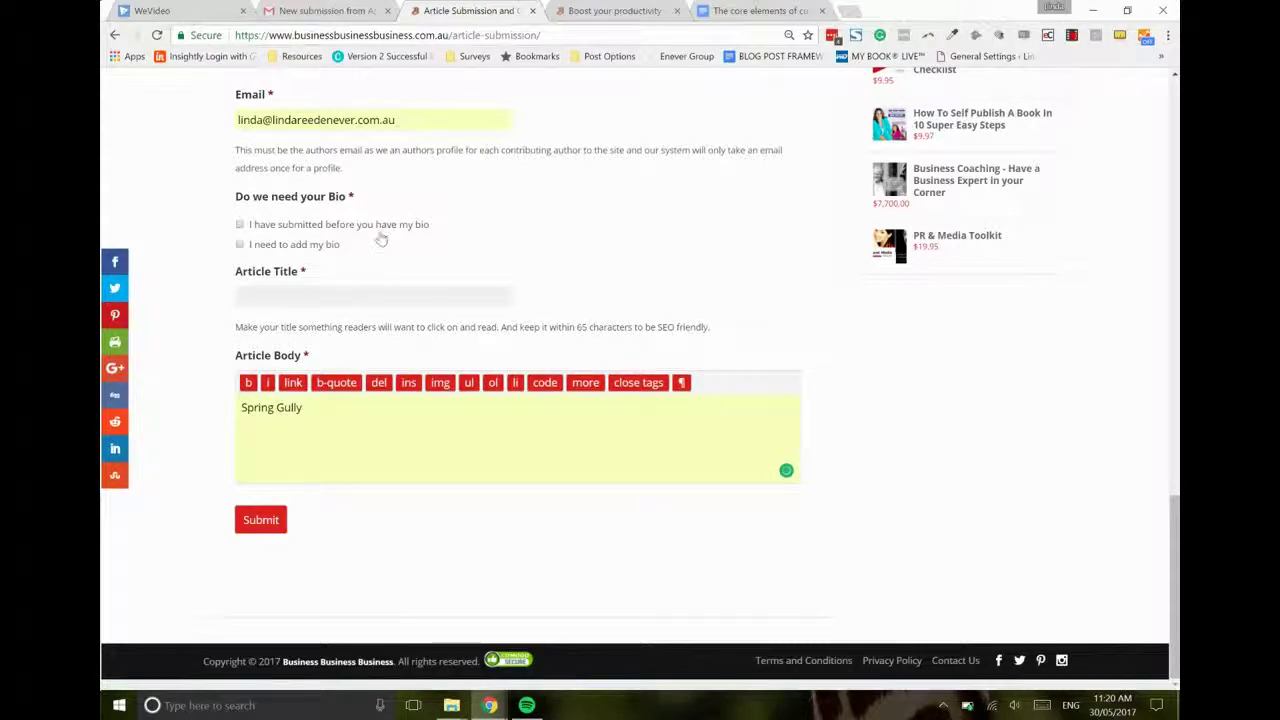
Tick 'I need to add my bio' and paste the author's bio paragraph from her website into Your Bio.
click(323, 245)
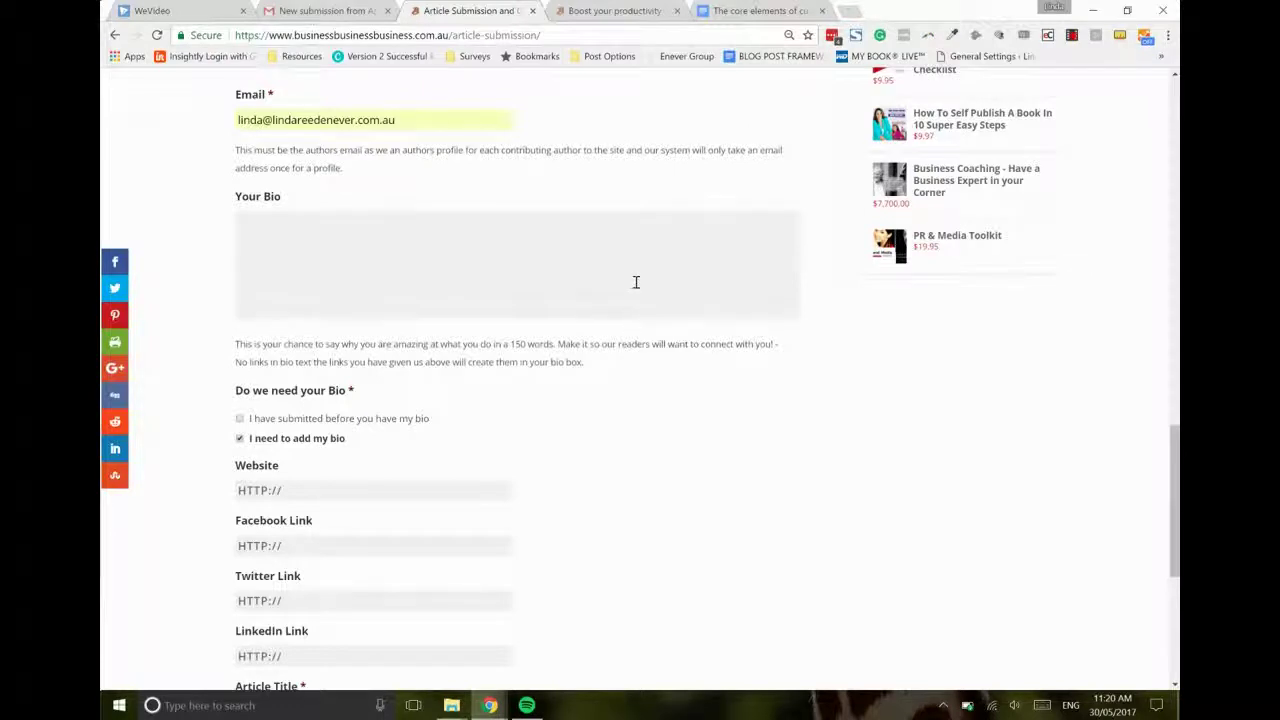
scroll(636, 284, down, 2)
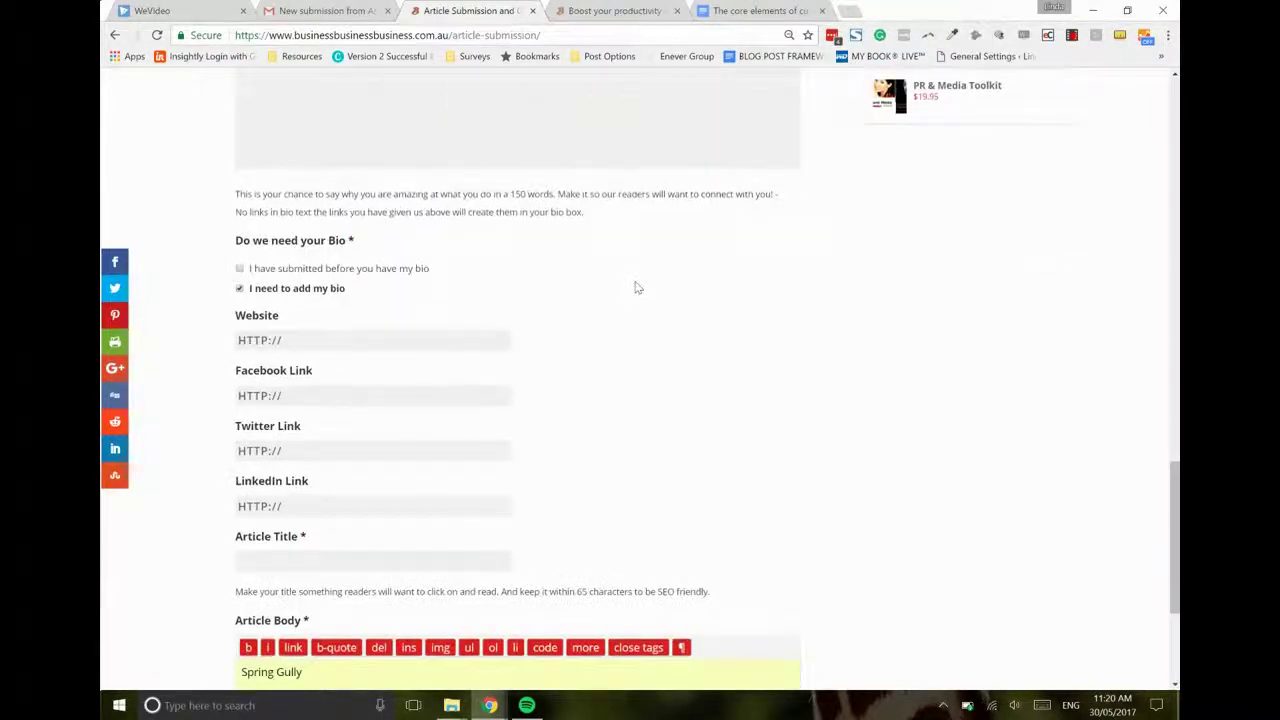
scroll(570, 307, up, 1)
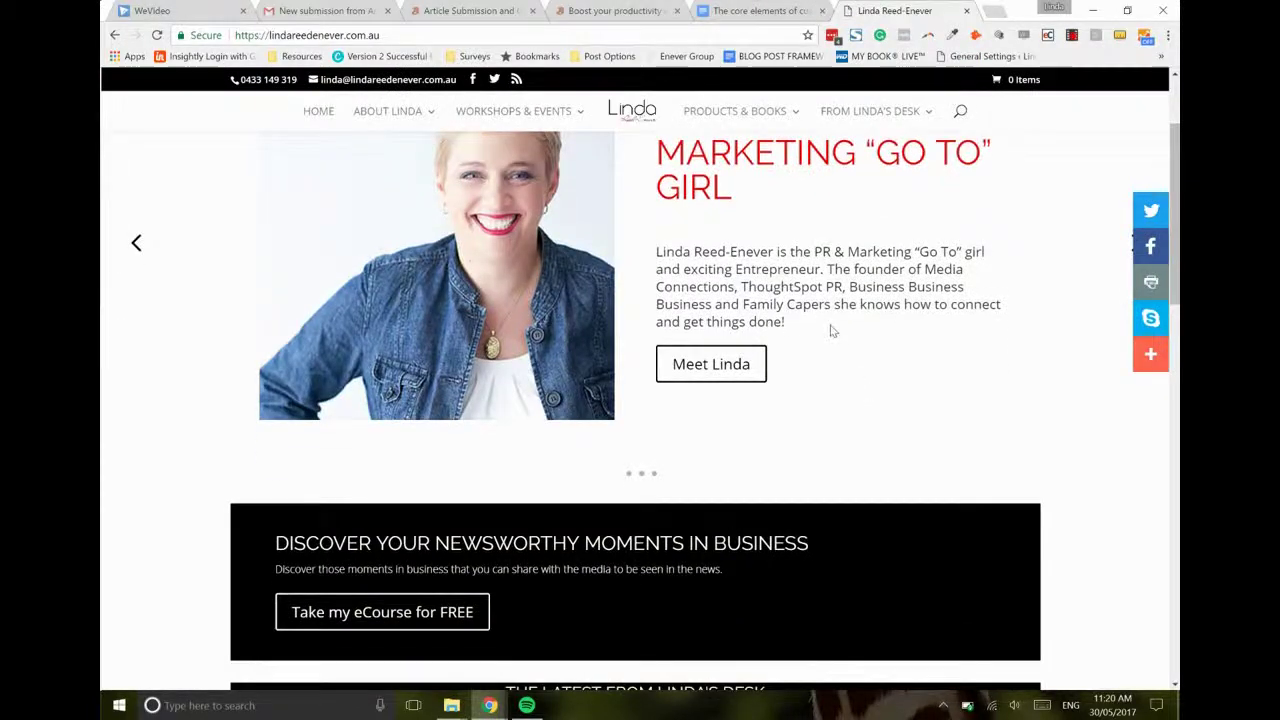
drag(831, 329, 657, 254)
key(ctrl+c)
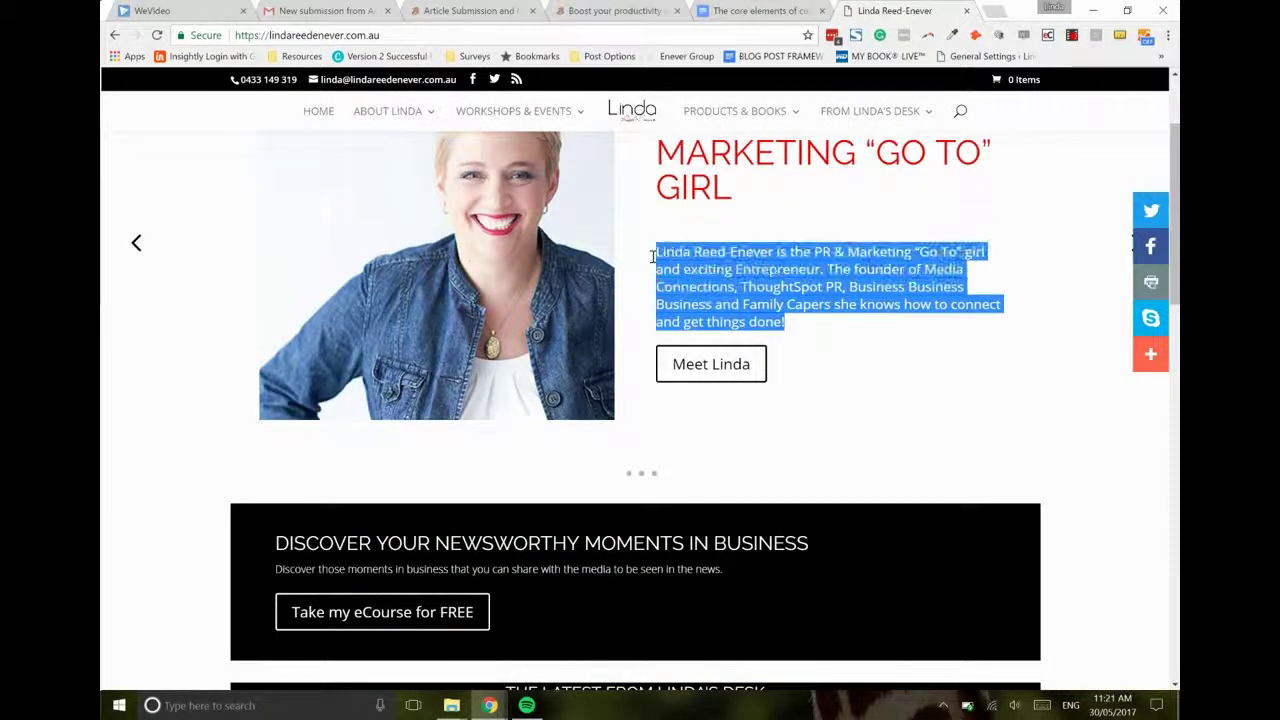
right_click(680, 262)
click(702, 283)
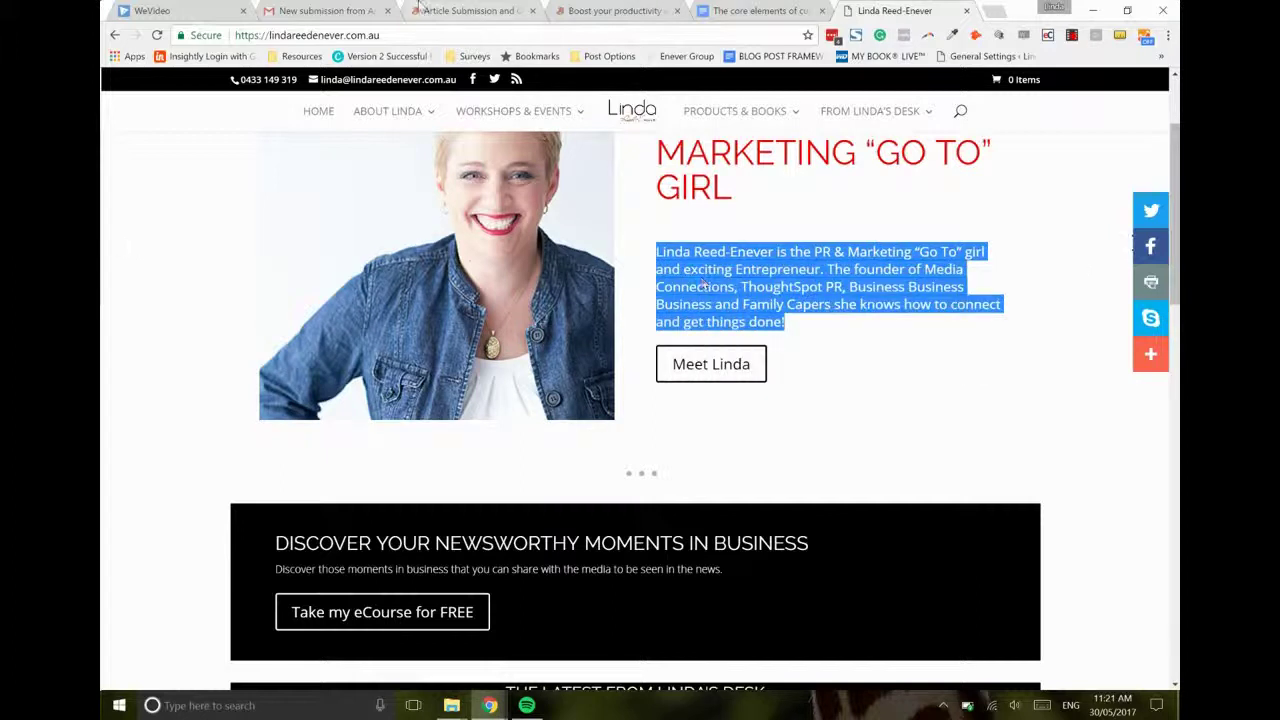
click(420, 10)
click(508, 304)
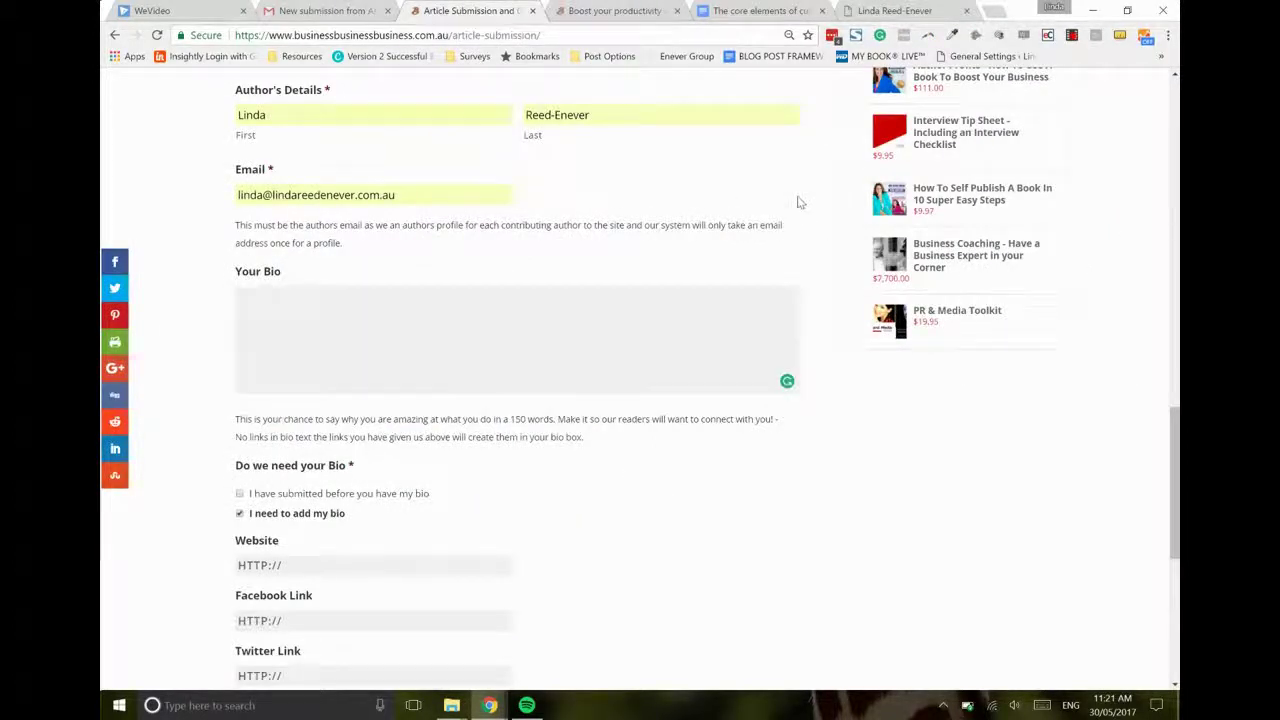
key(ctrl+v)
scroll(430, 160, down, 3)
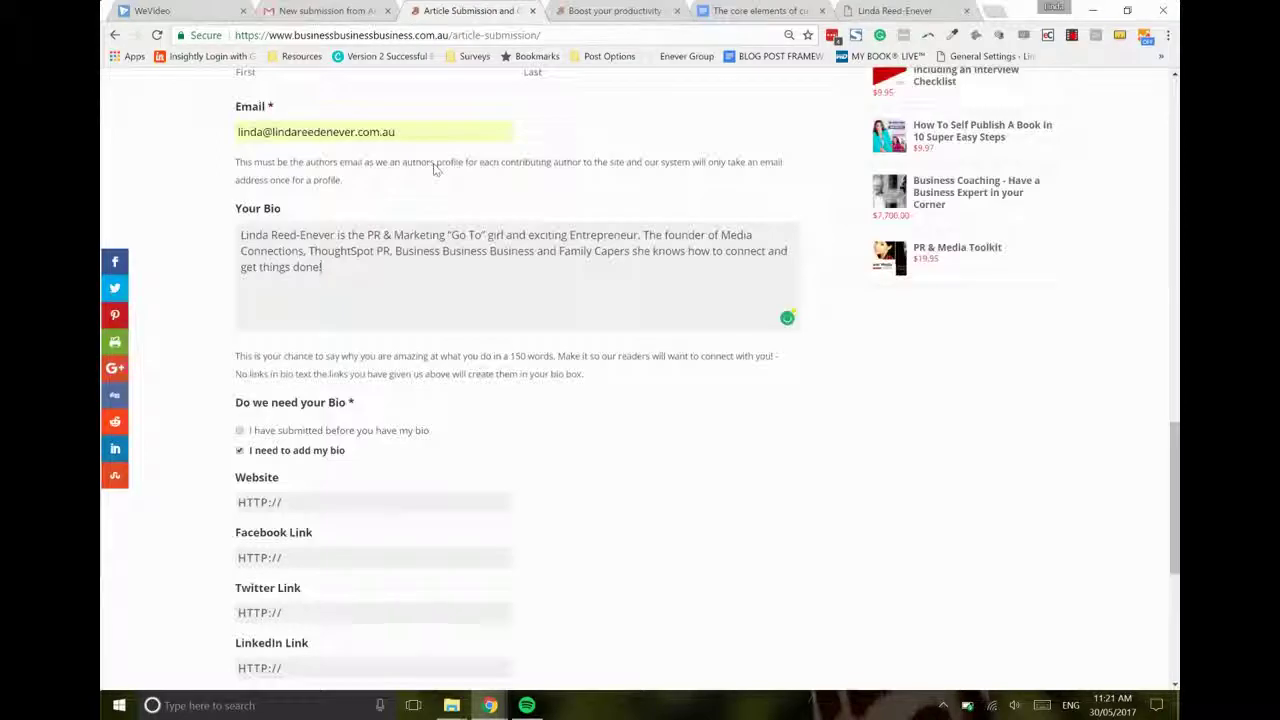
Copy the author's website address from her site's address bar.
click(894, 10)
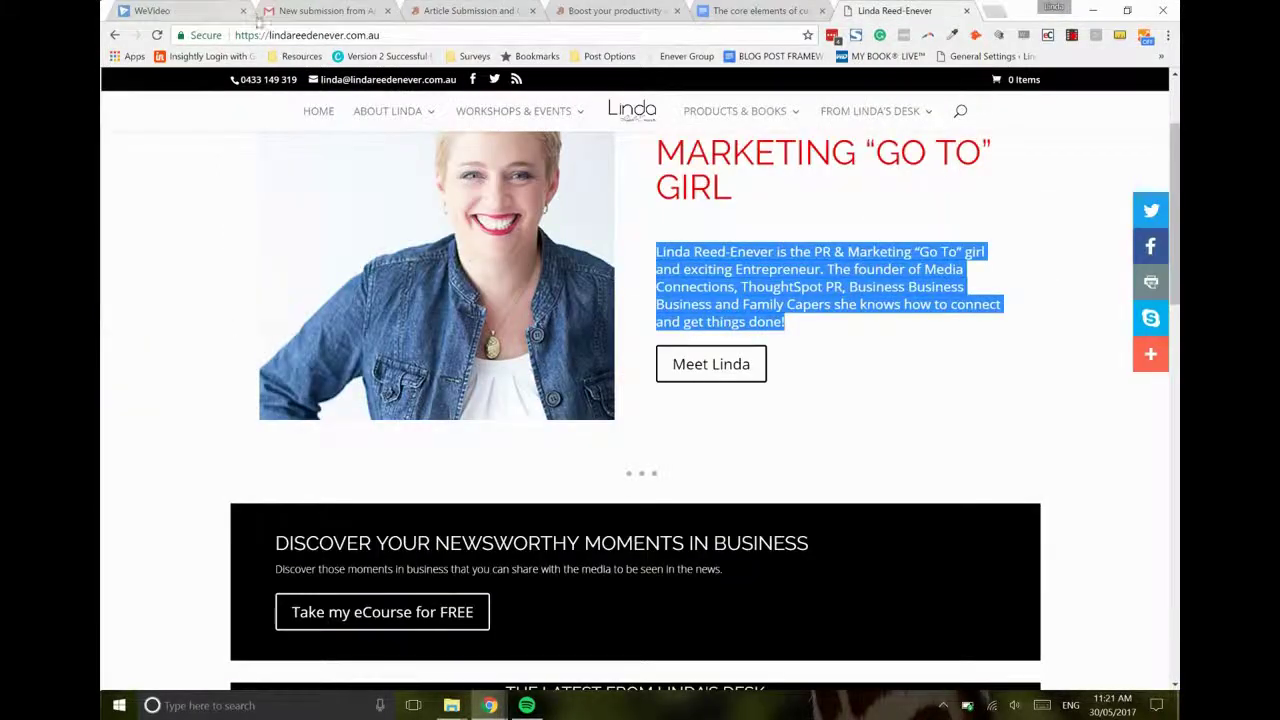
click(265, 35)
right_click(274, 33)
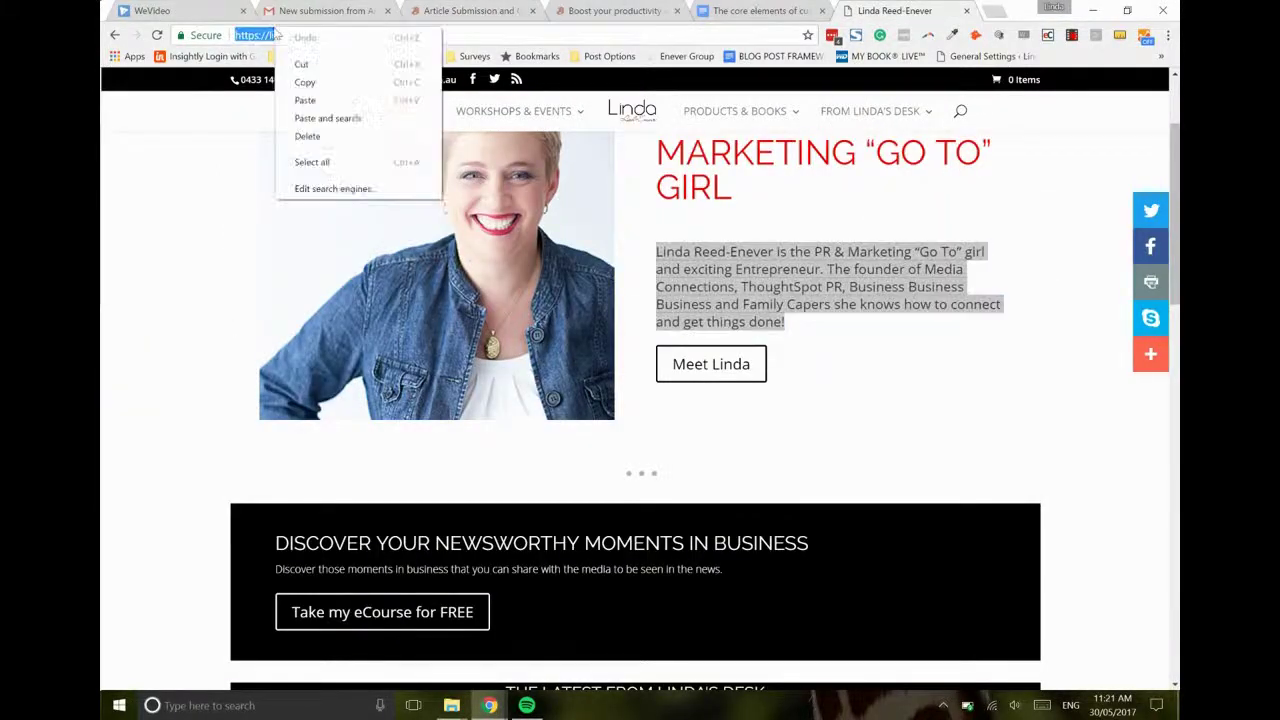
click(330, 82)
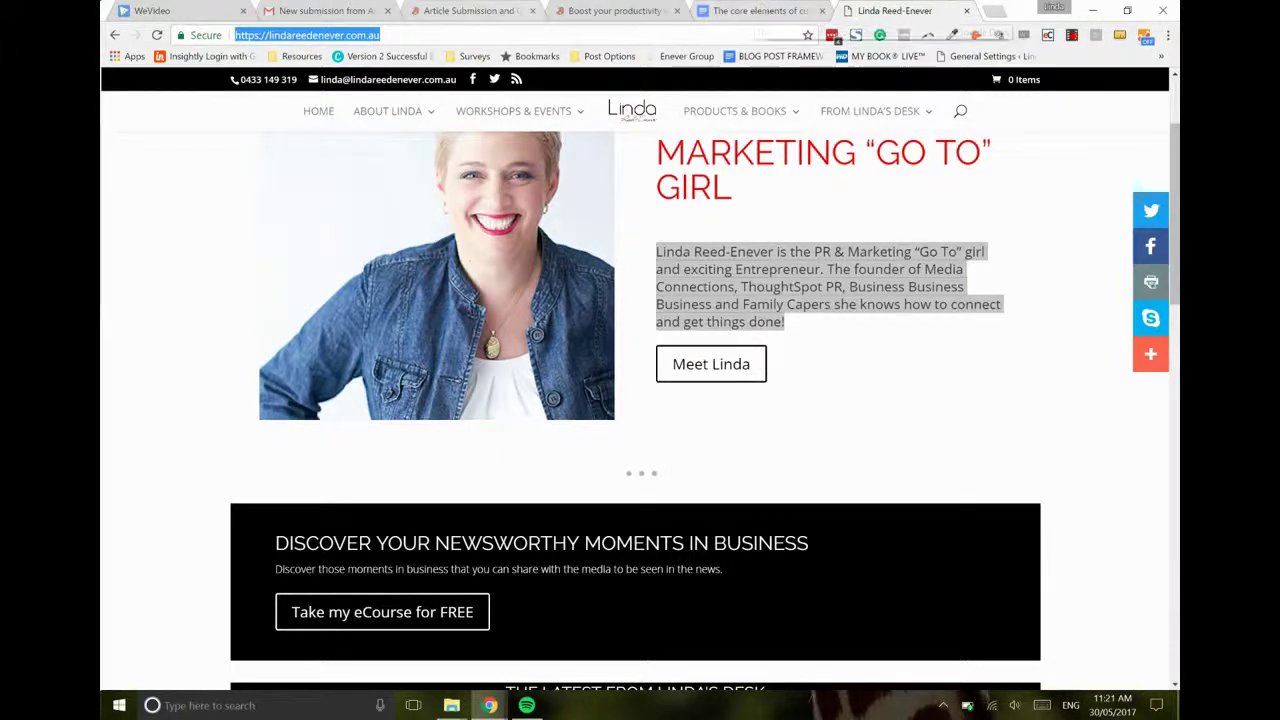
click(610, 10)
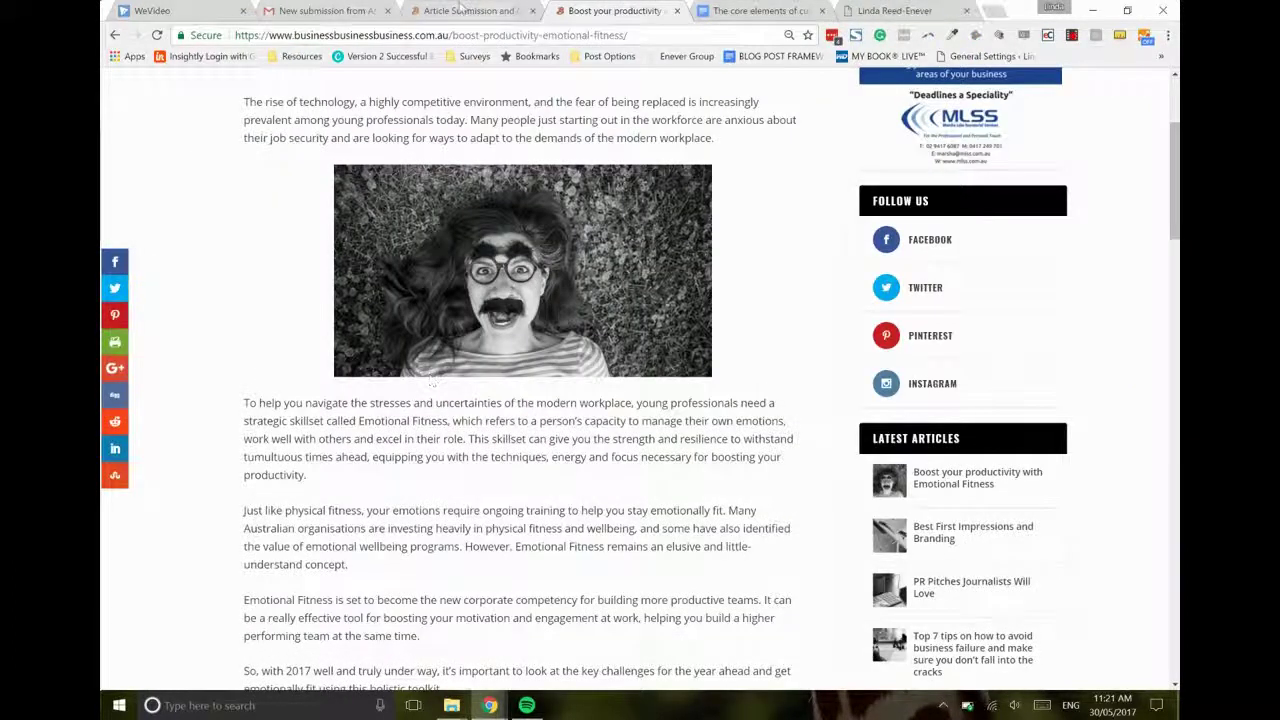
click(468, 10)
Paste the author's website address into Website and her Facebook link into Facebook Link.
click(415, 417)
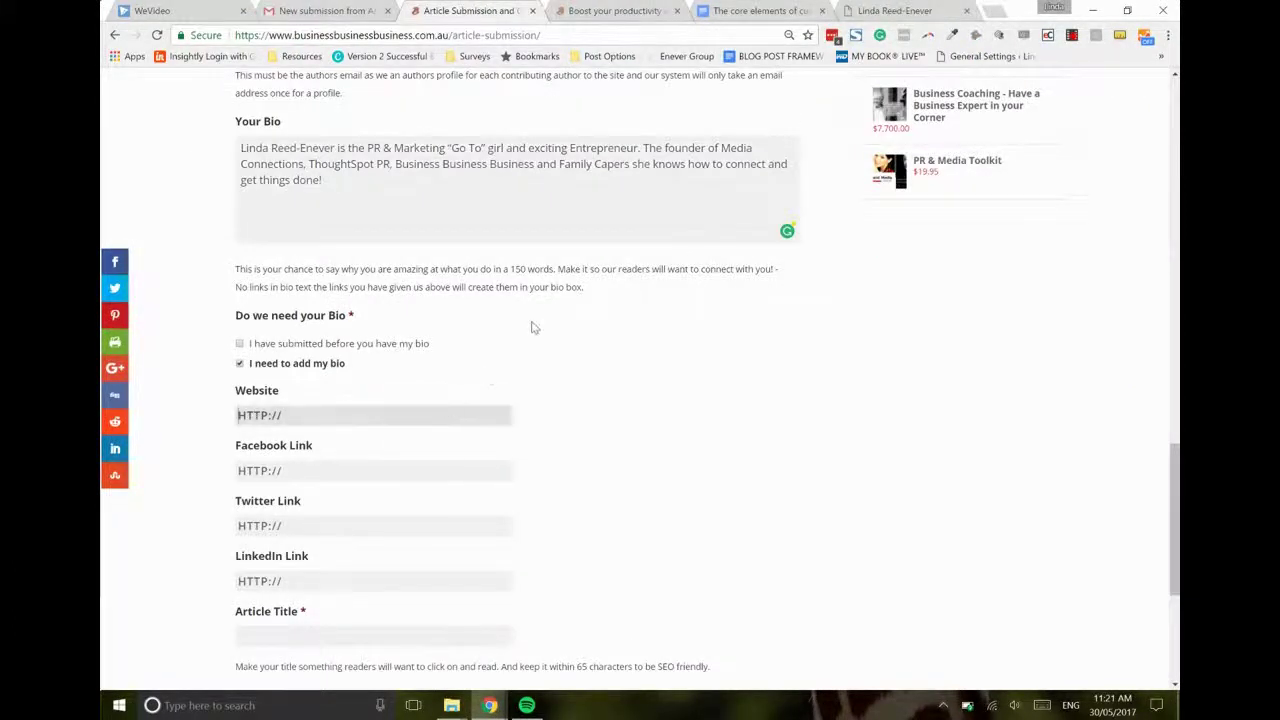
key(ctrl+v)
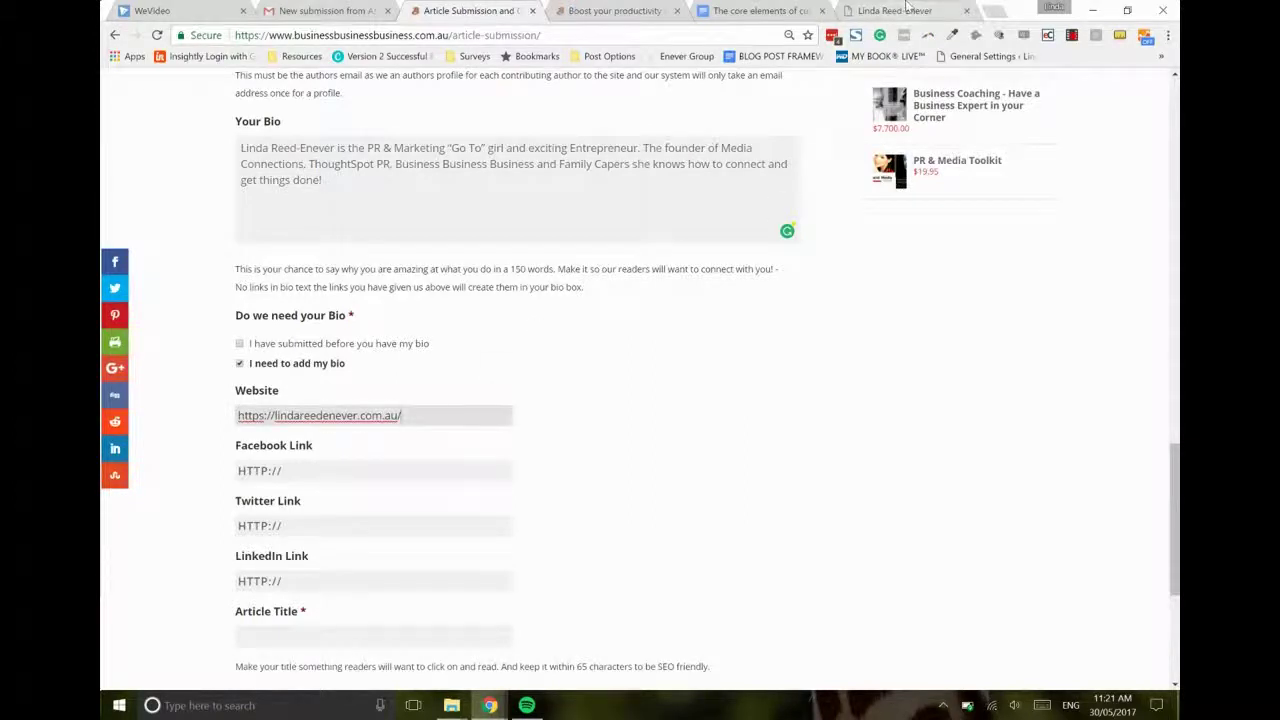
key(ctrl+6)
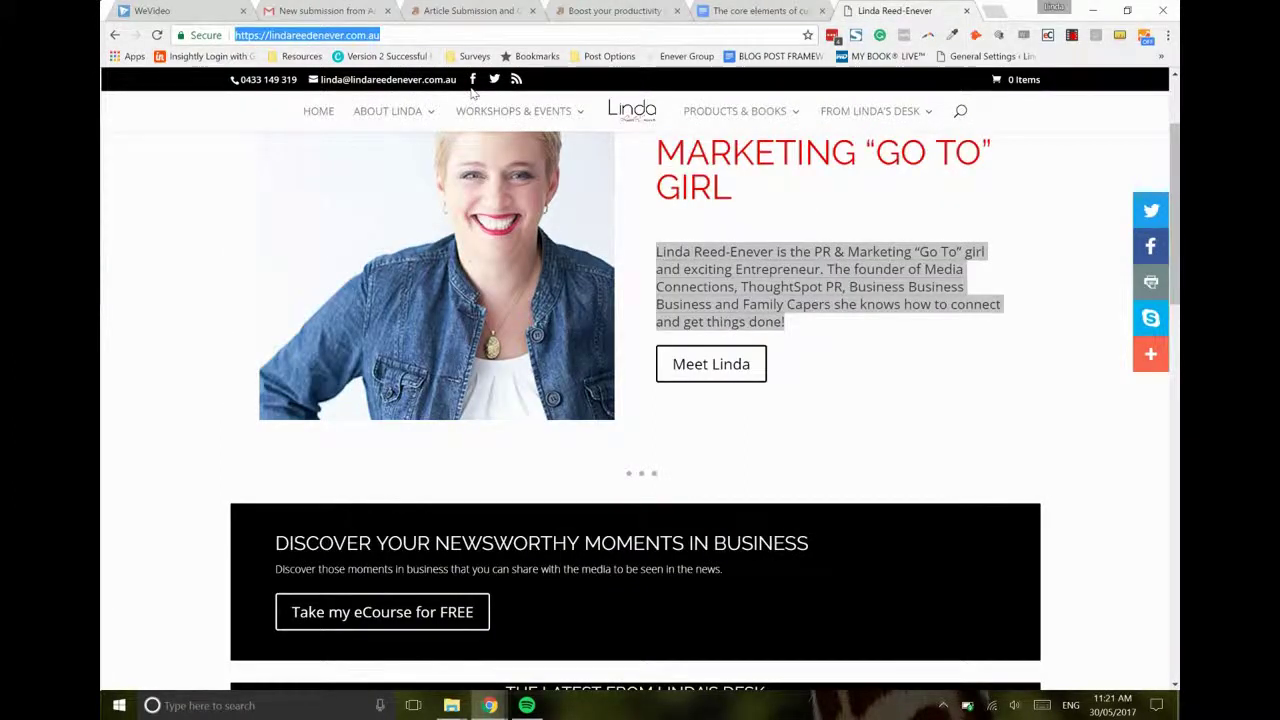
click(473, 85)
right_click(473, 85)
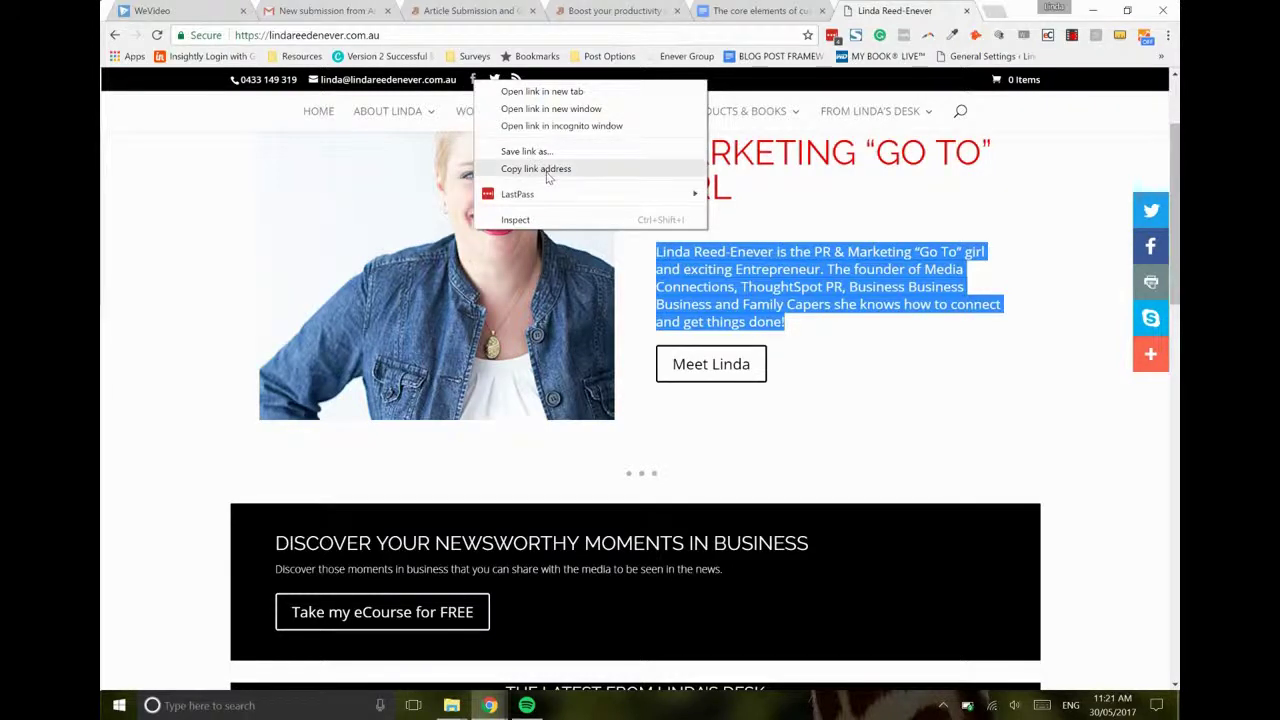
click(446, 9)
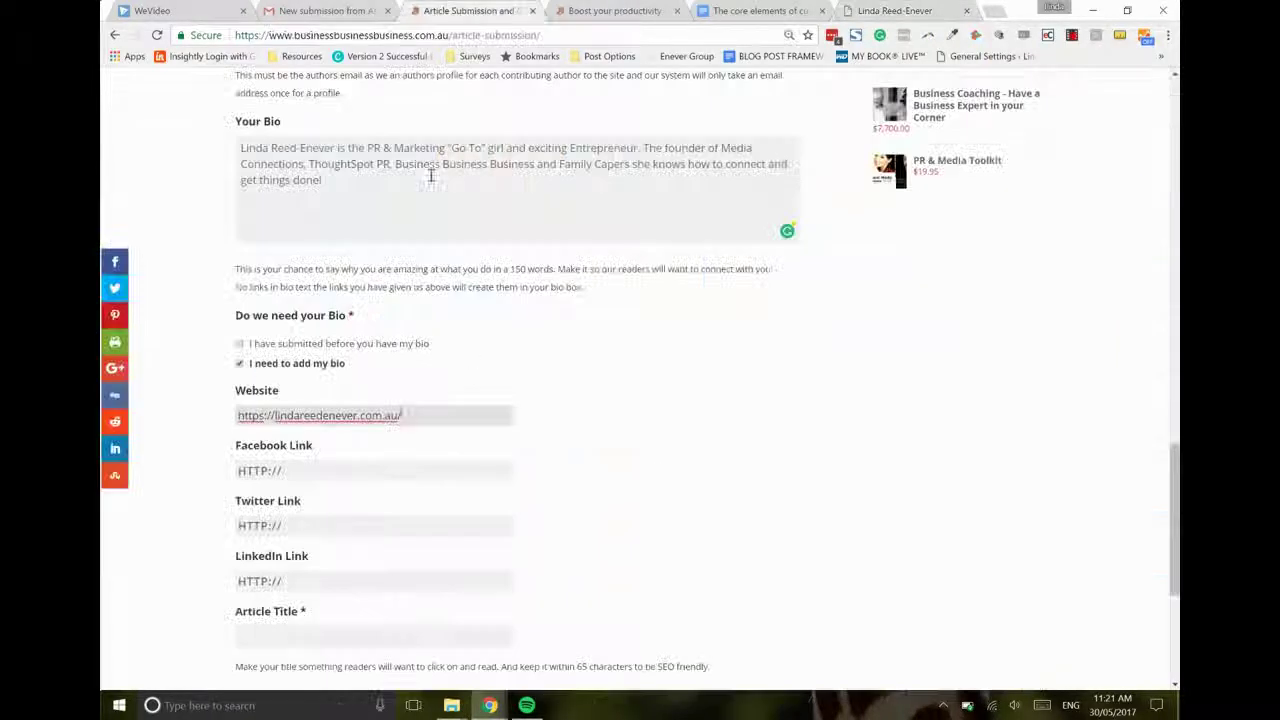
click(409, 466)
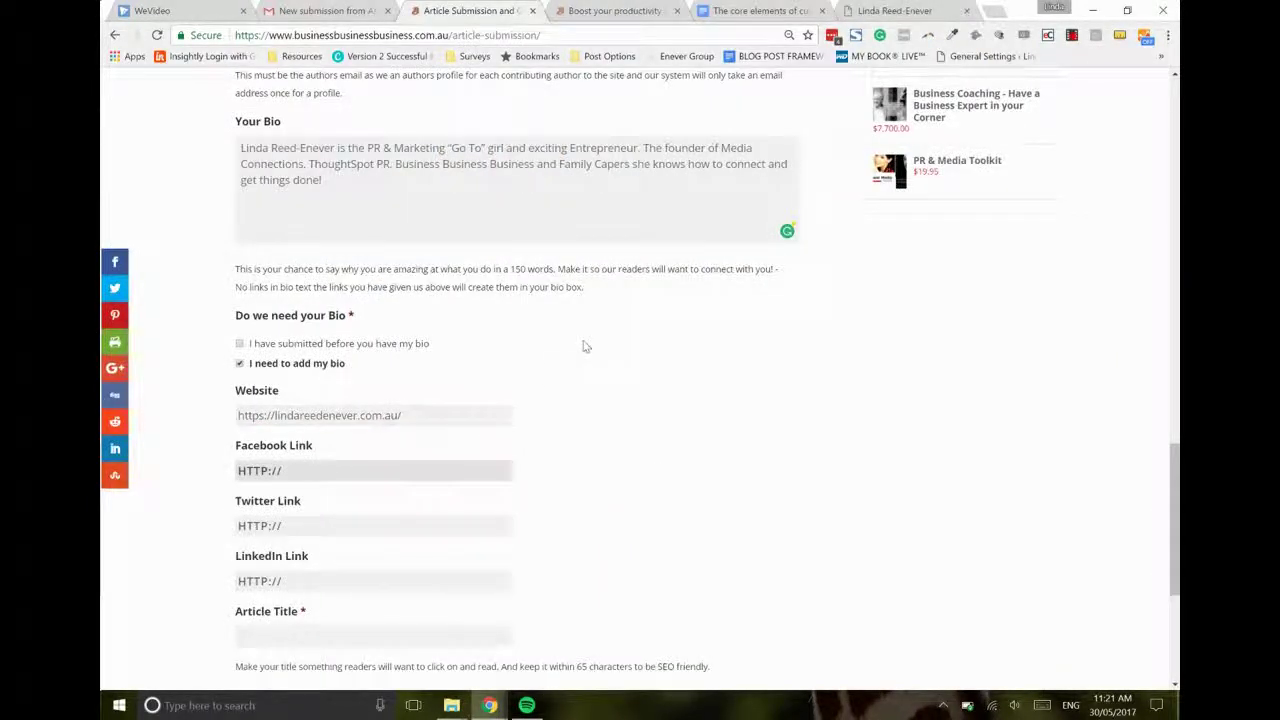
key(ctrl+v)
Copy the Twitter icon's link address from the homepage and paste it into Twitter Link.
click(950, 10)
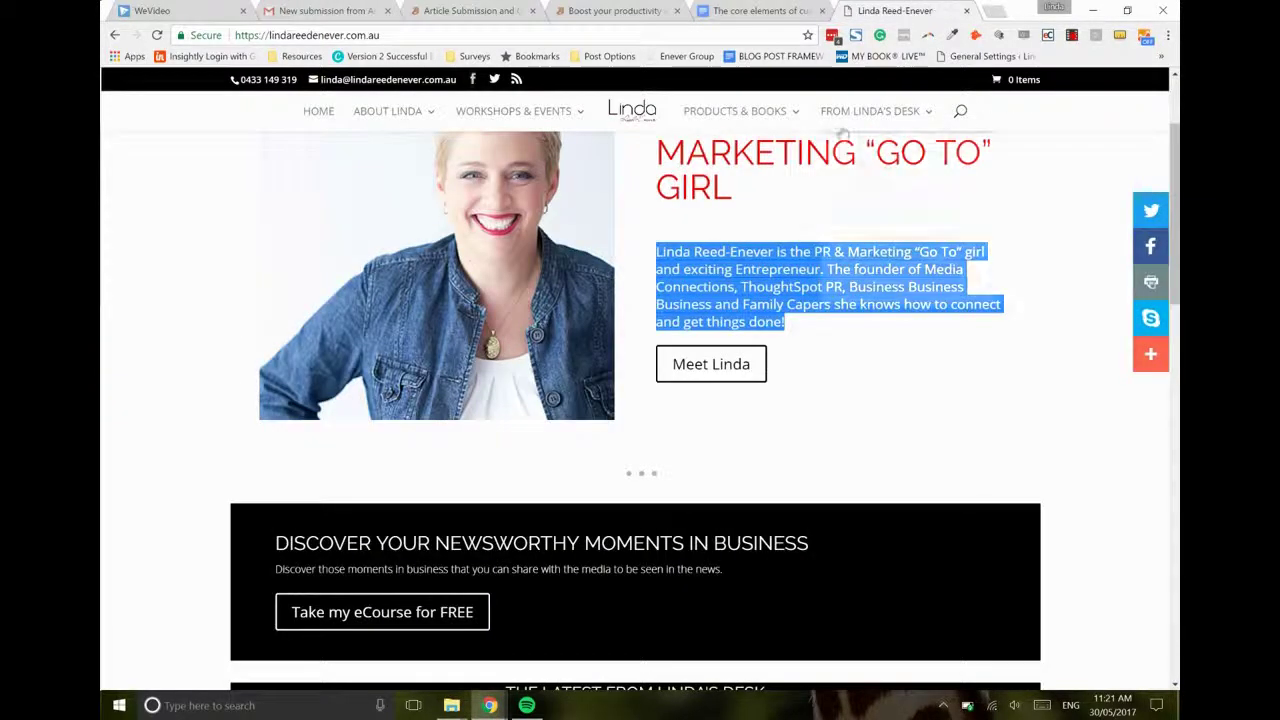
right_click(494, 79)
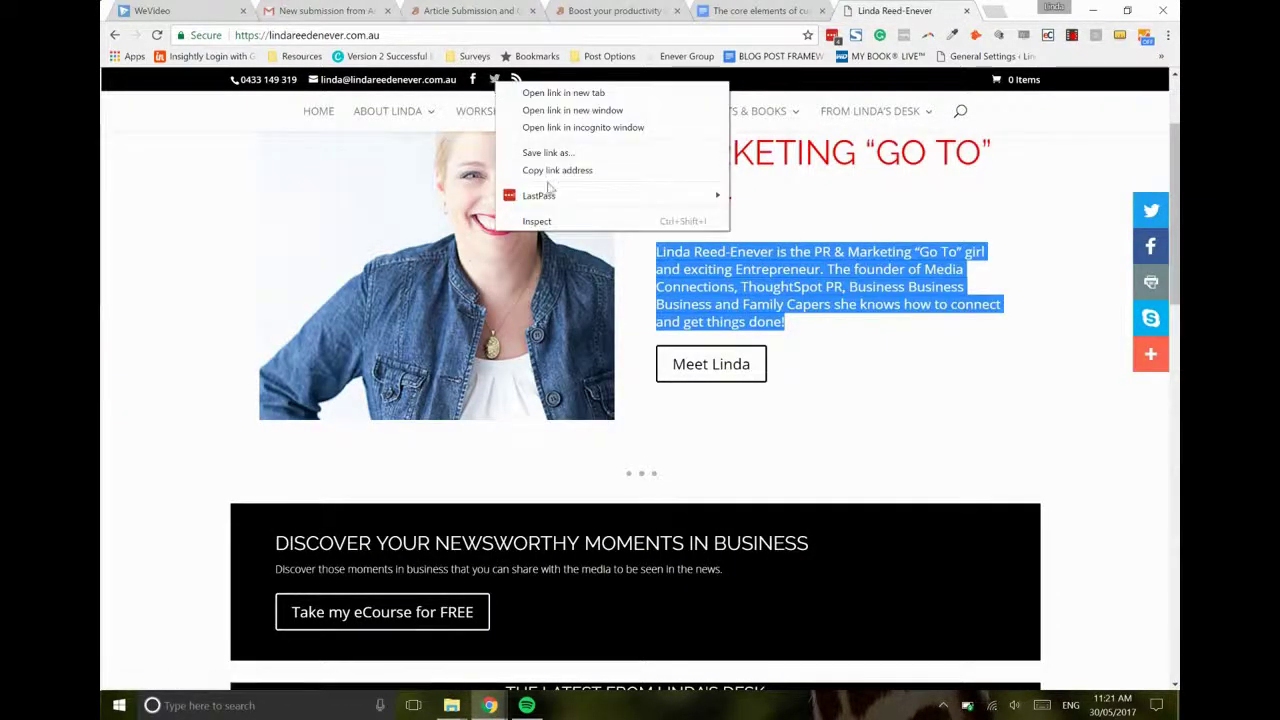
click(557, 172)
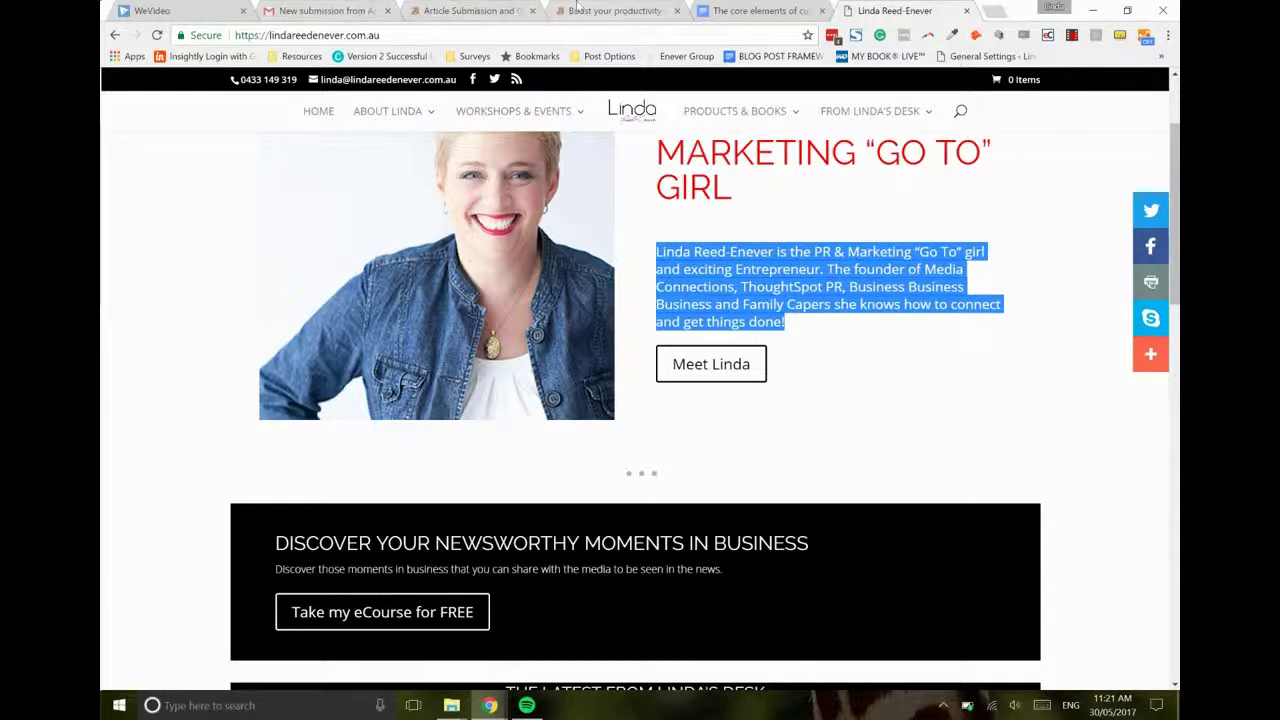
click(503, 9)
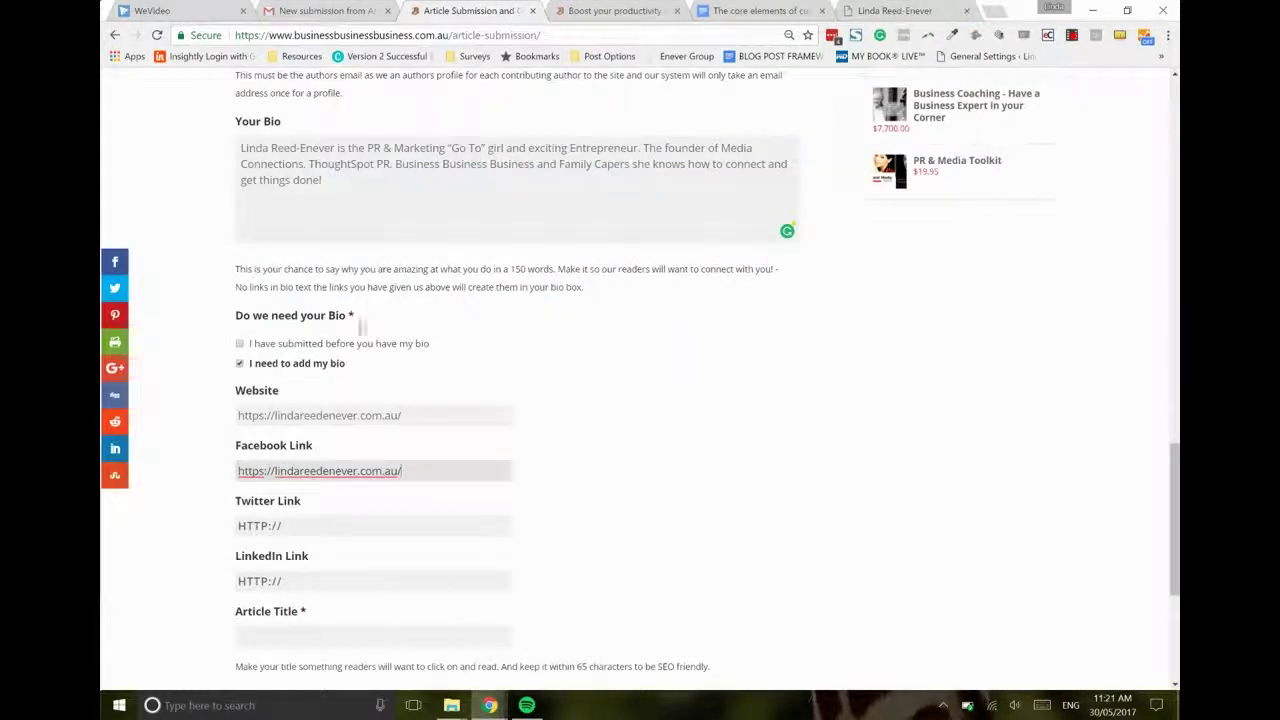
click(367, 521)
key(ctrl+v)
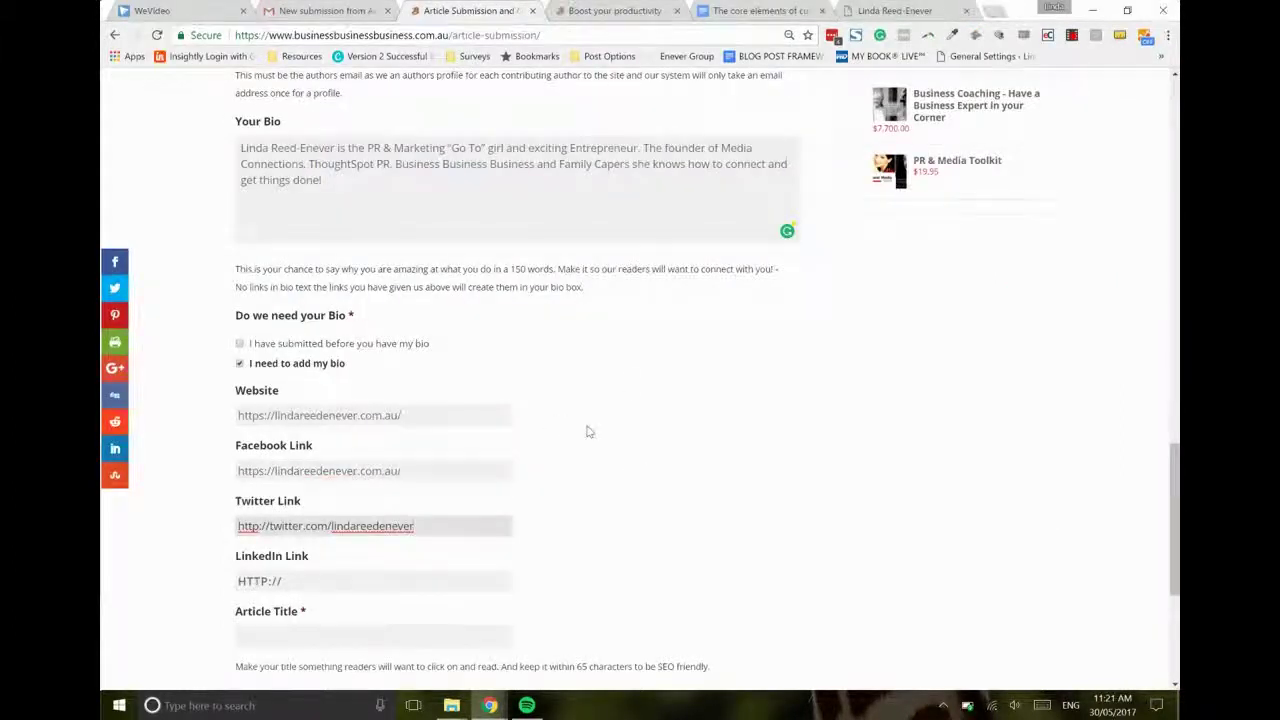
scroll(628, 382, down, 2)
scroll(672, 344, down, 1)
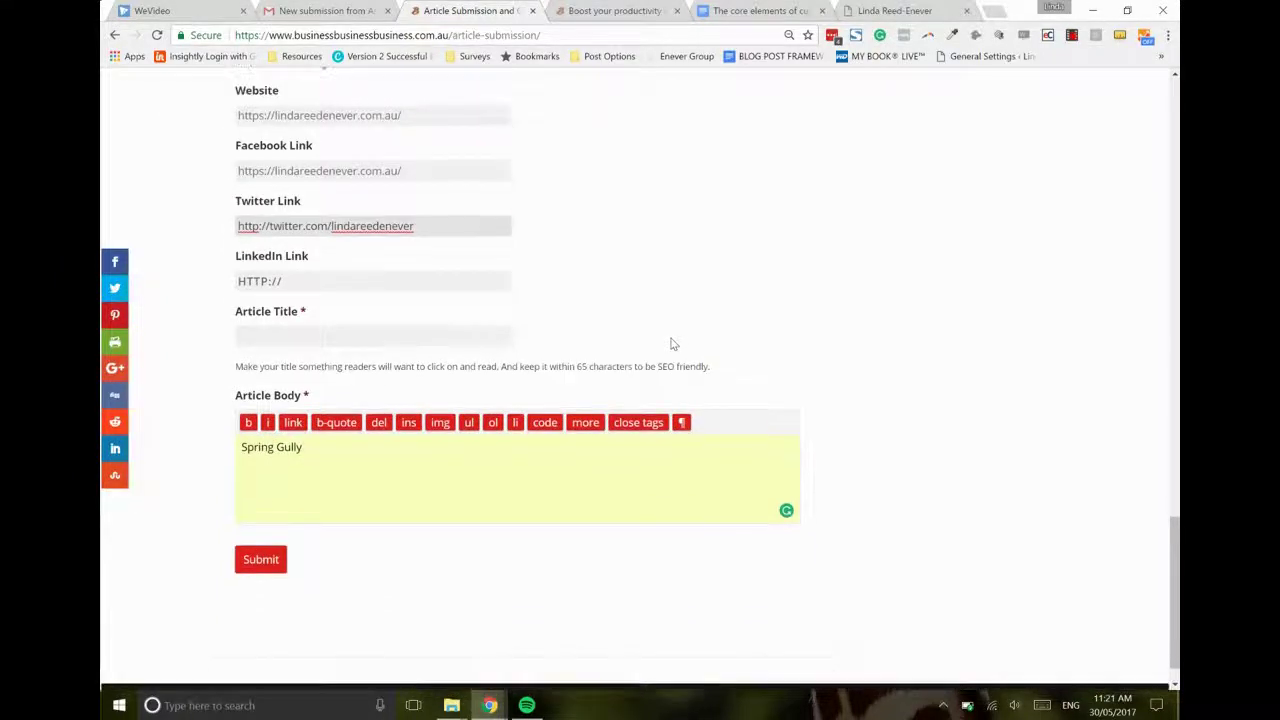
Copy the Google Docs heading 'The core elements of customer creation and care' into Article Title.
click(730, 10)
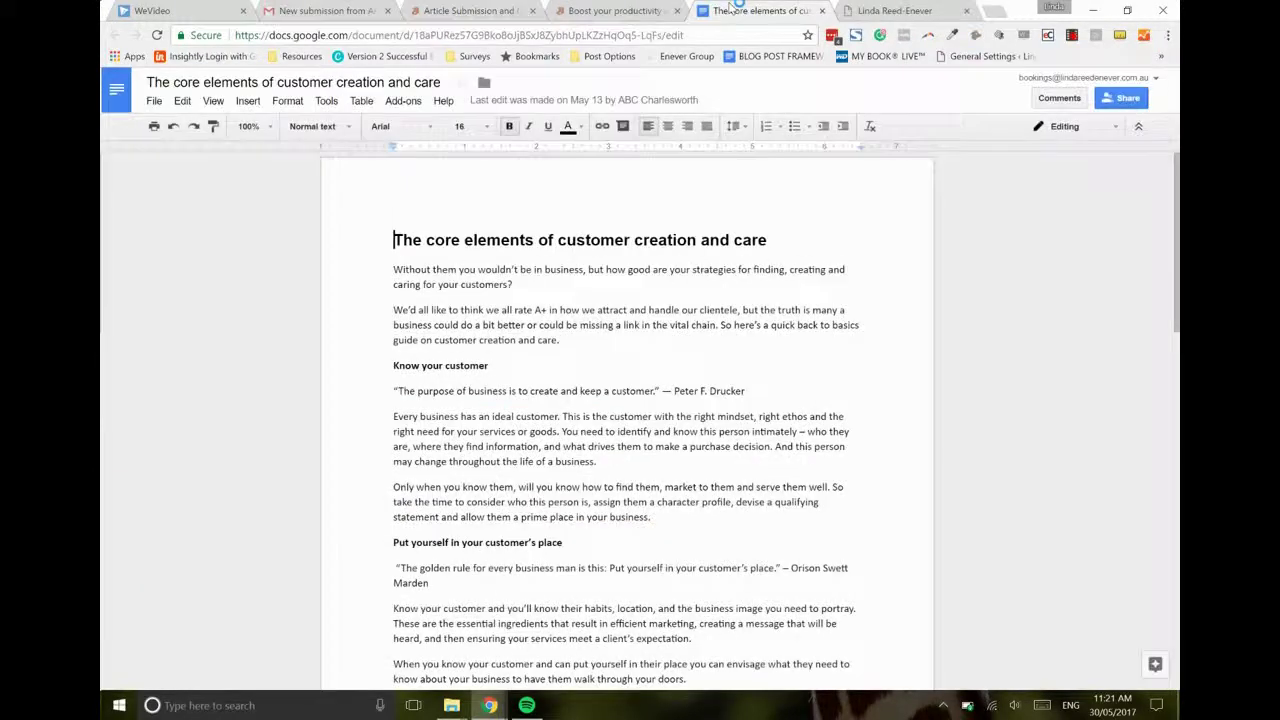
drag(770, 238, 377, 216)
right_click(655, 242)
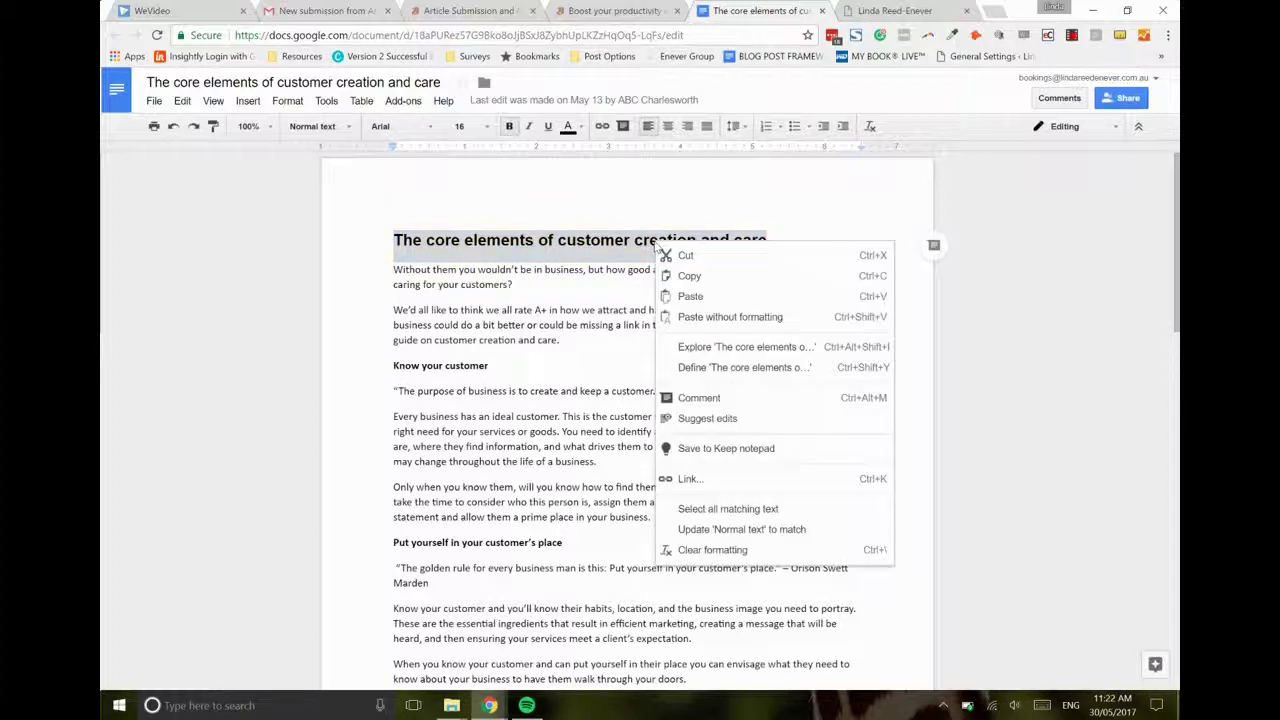
click(722, 279)
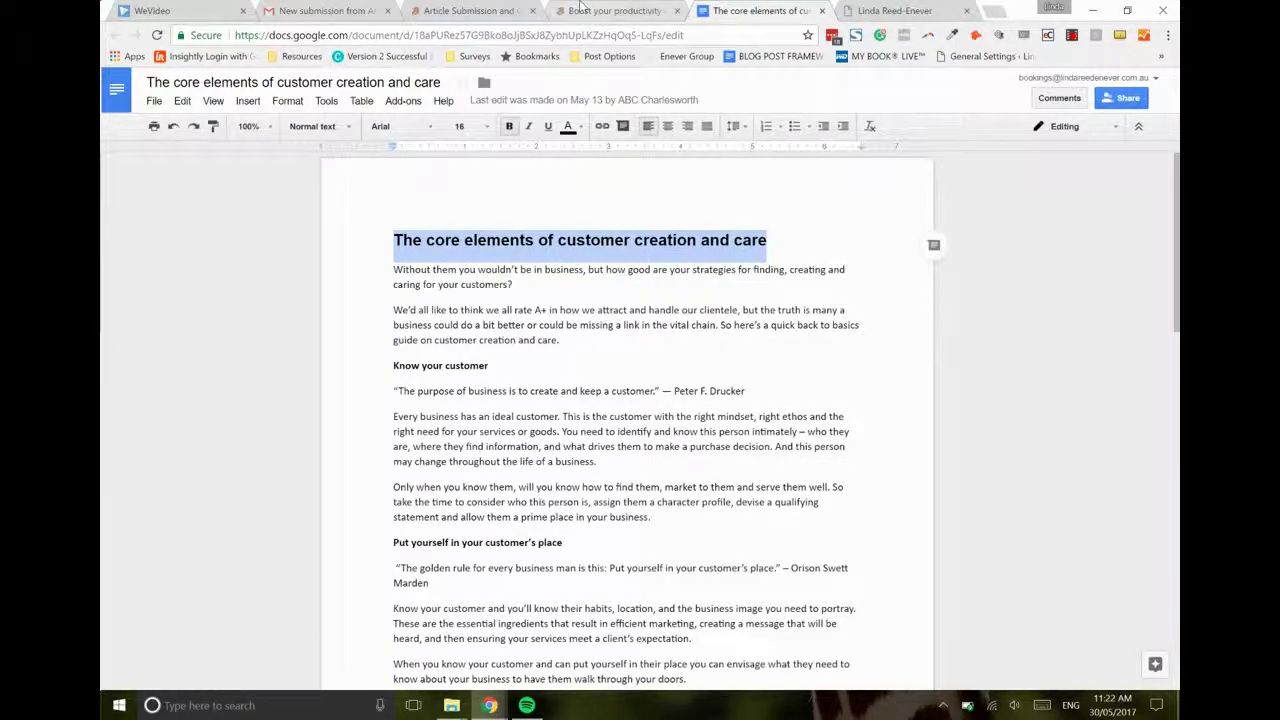
click(586, 10)
click(449, 8)
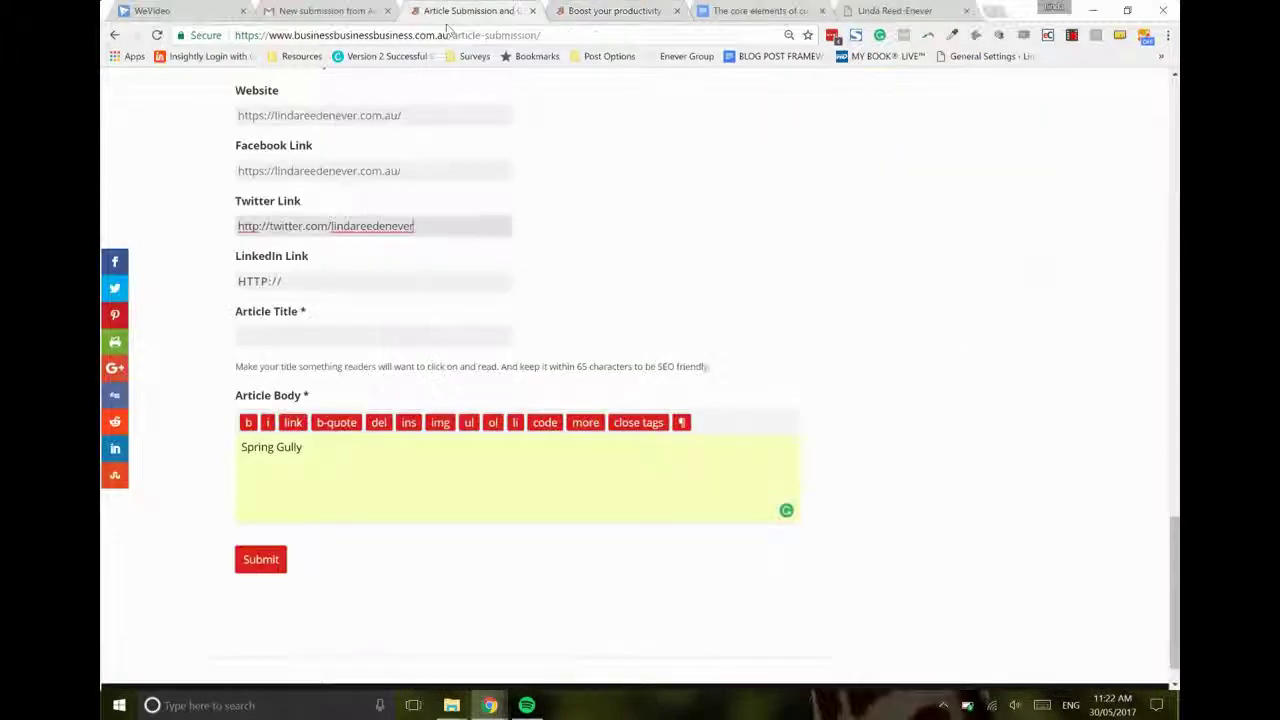
click(431, 332)
key(ctrl+v)
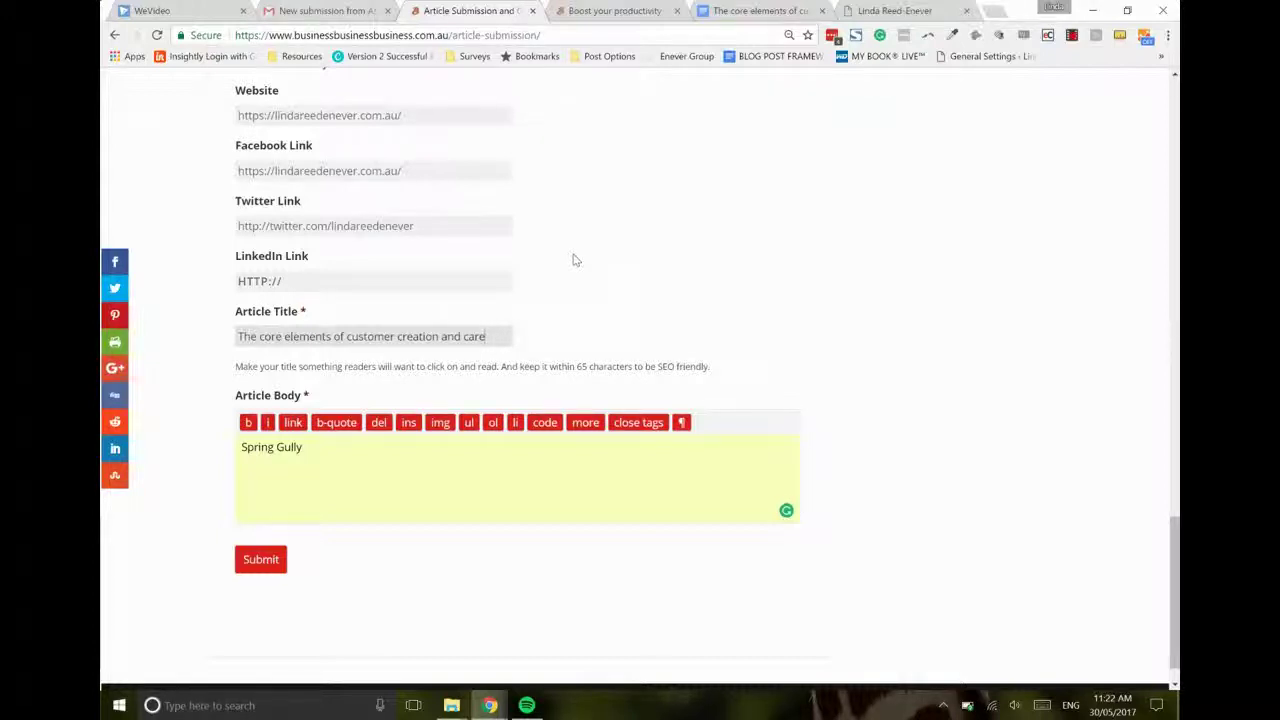
Copy the Google Doc's body text from 'Without them' through 'whether it succeeds or fails.'.
click(715, 10)
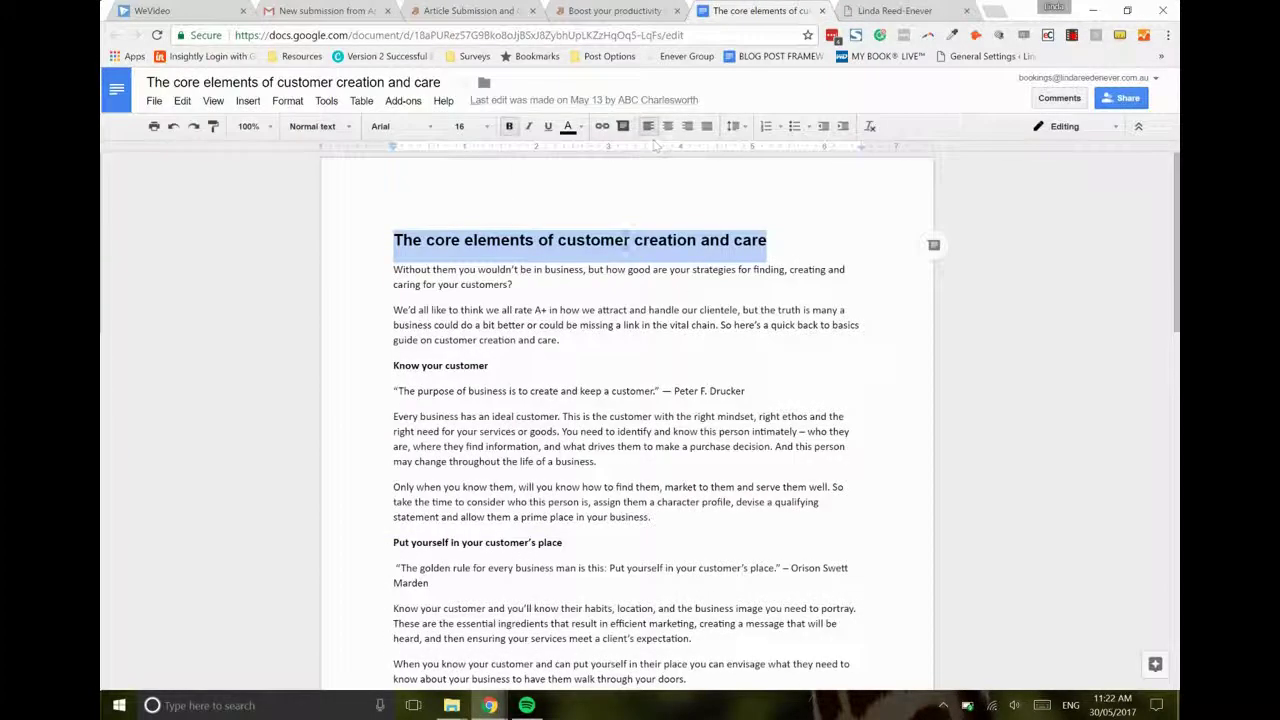
click(685, 298)
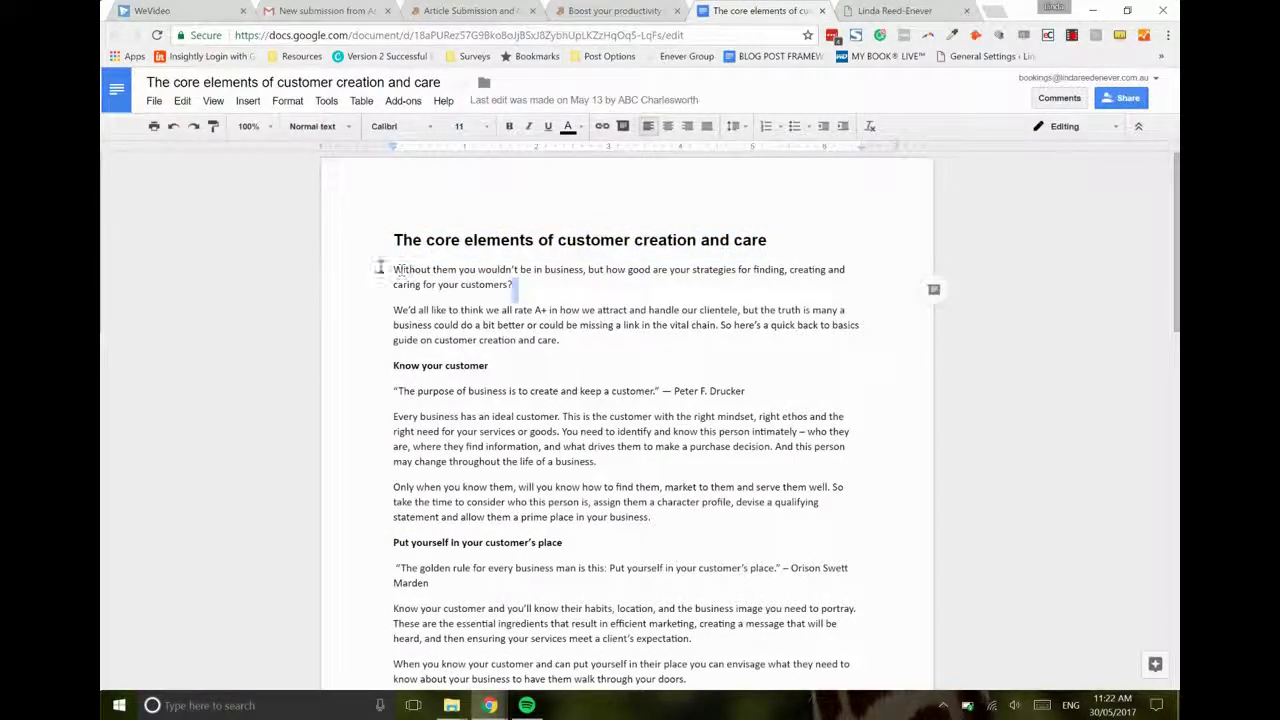
drag(389, 268, 825, 540)
right_click(720, 182)
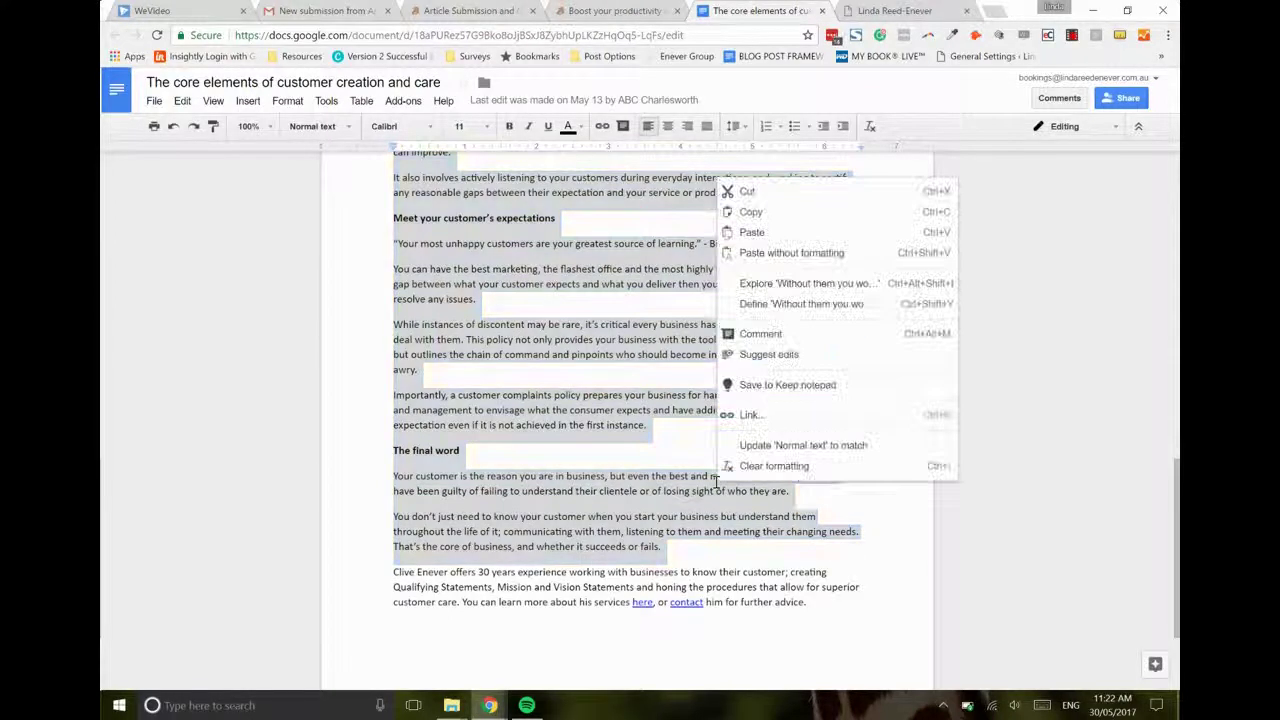
click(755, 212)
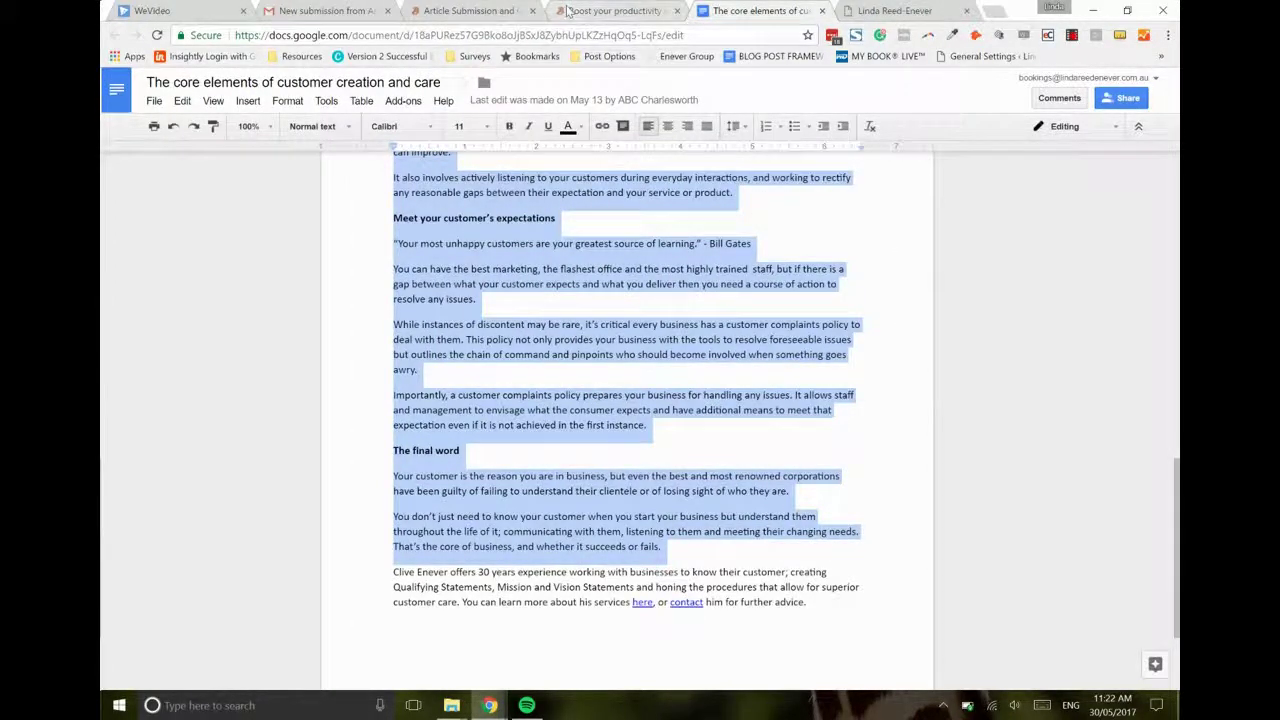
click(445, 8)
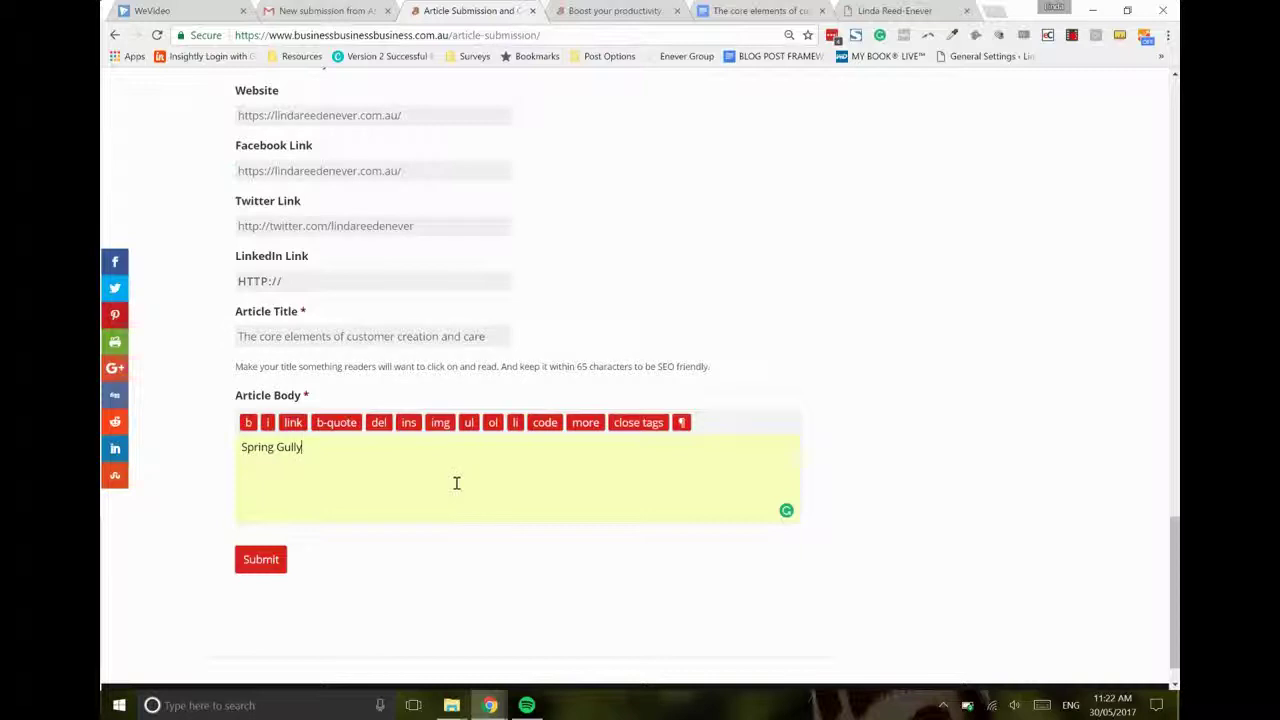
Replace the 'Spring Gully' text in Article Body with the copied article body.
double_click(279, 447)
key(ctrl+a)
key(ctrl+v)
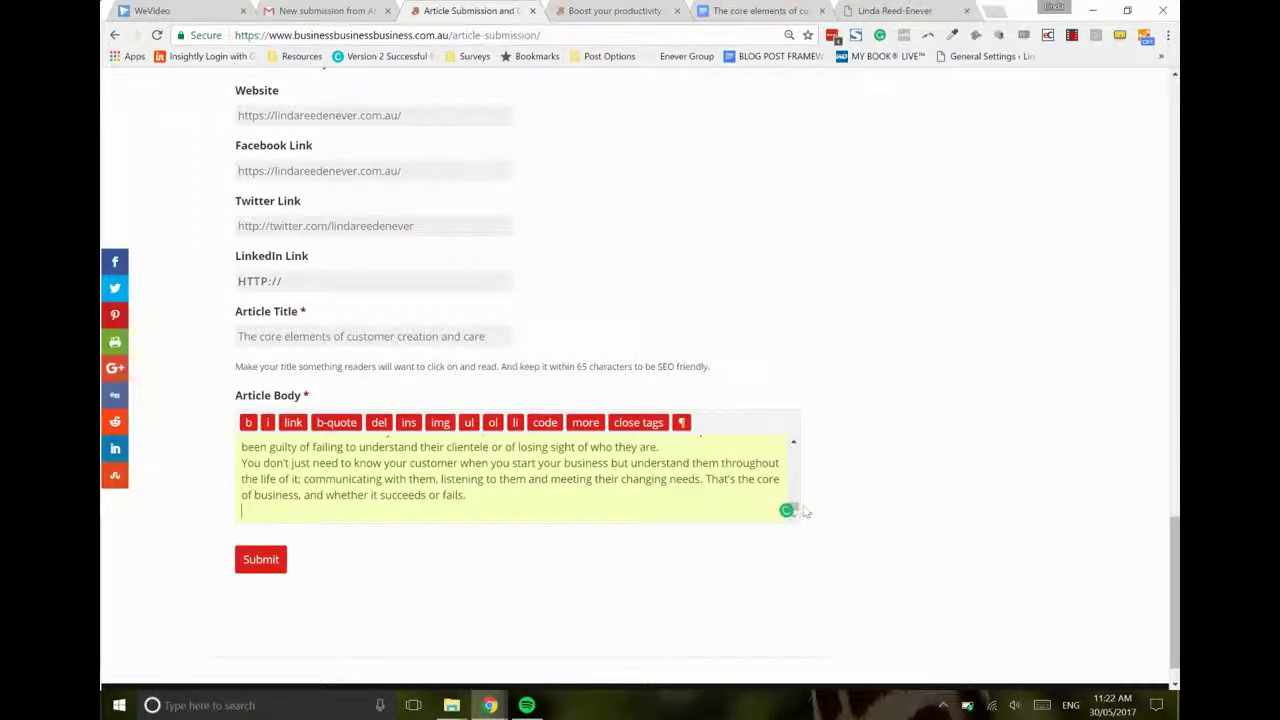
drag(793, 510, 790, 447)
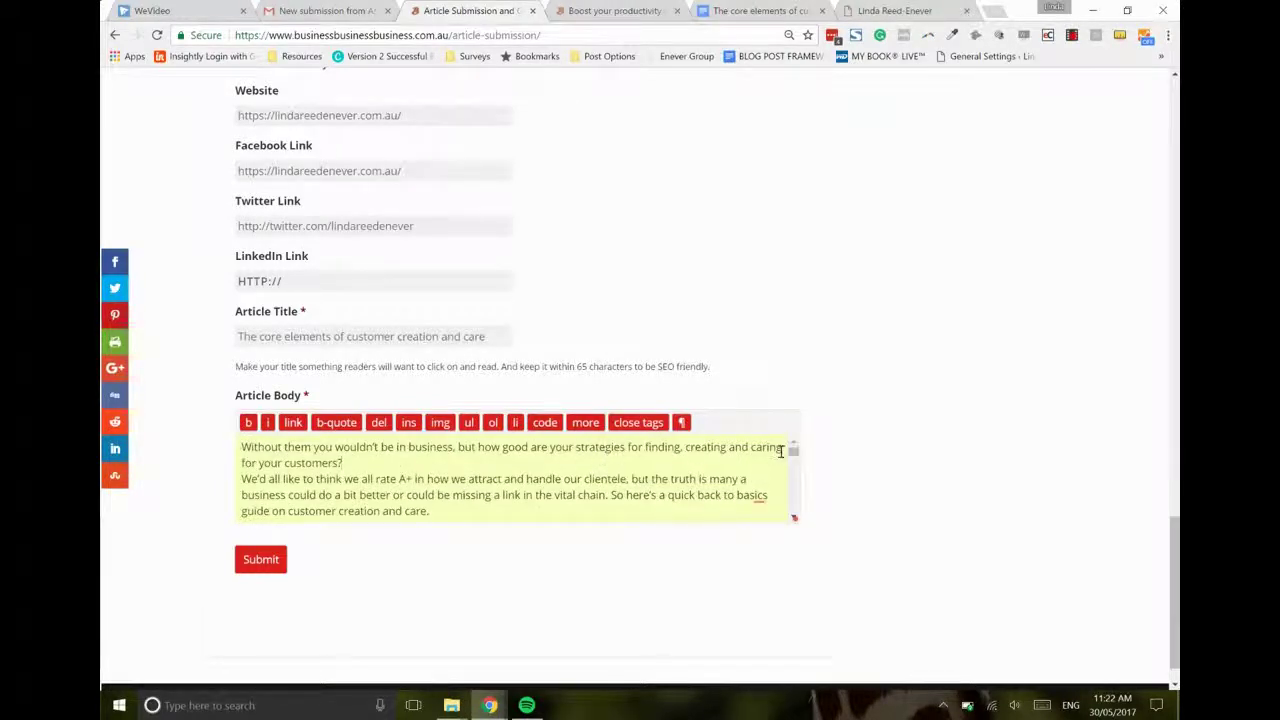
Add blank lines after the opening paragraph and before 'Know your customer' and the following headings.
key(Return)
key(Down)
key(Down)
key(Down)
key(Down)
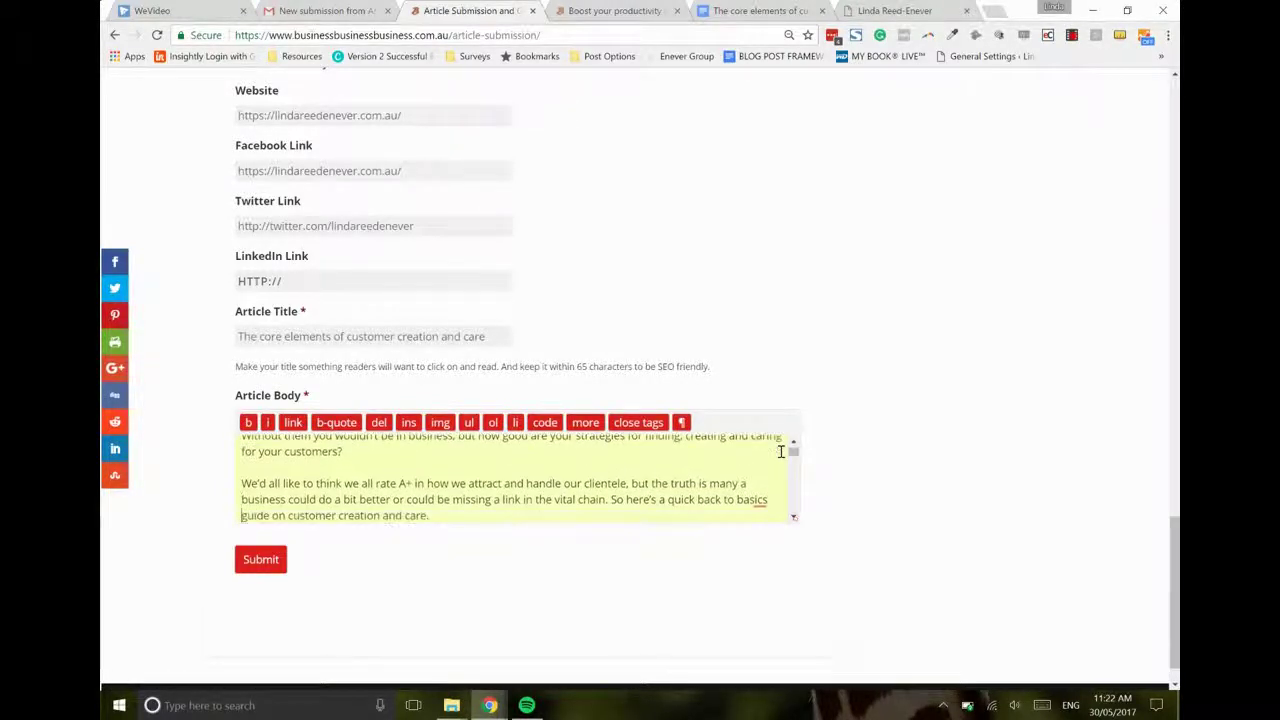
key(Return)
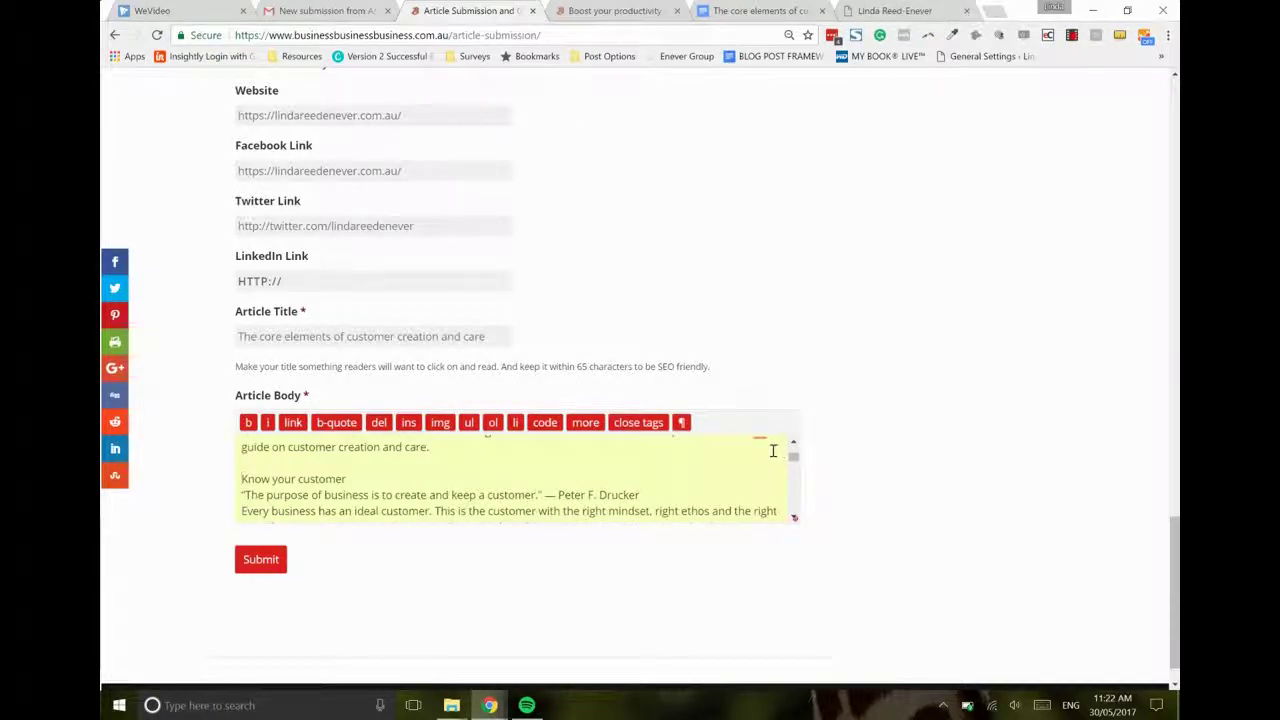
key(Down)
key(Down)
key(Down)
key(Down)
key(Down)
key(Down)
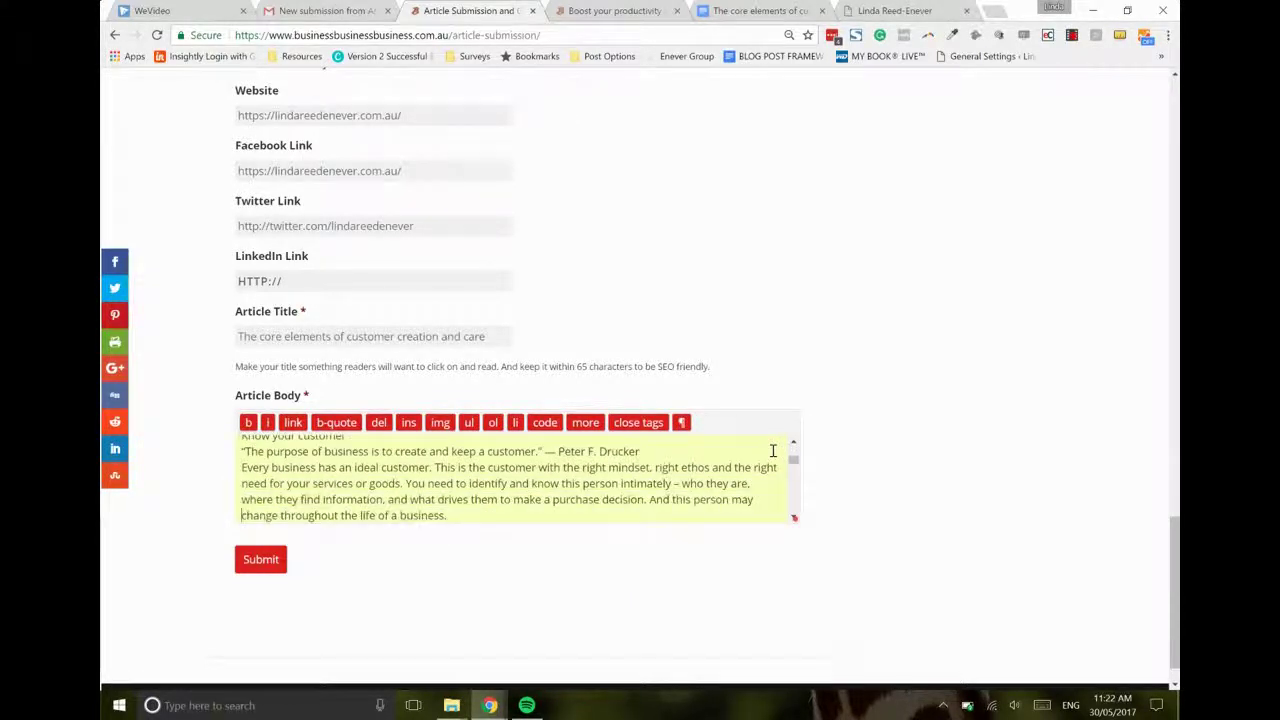
key(Up)
key(Return)
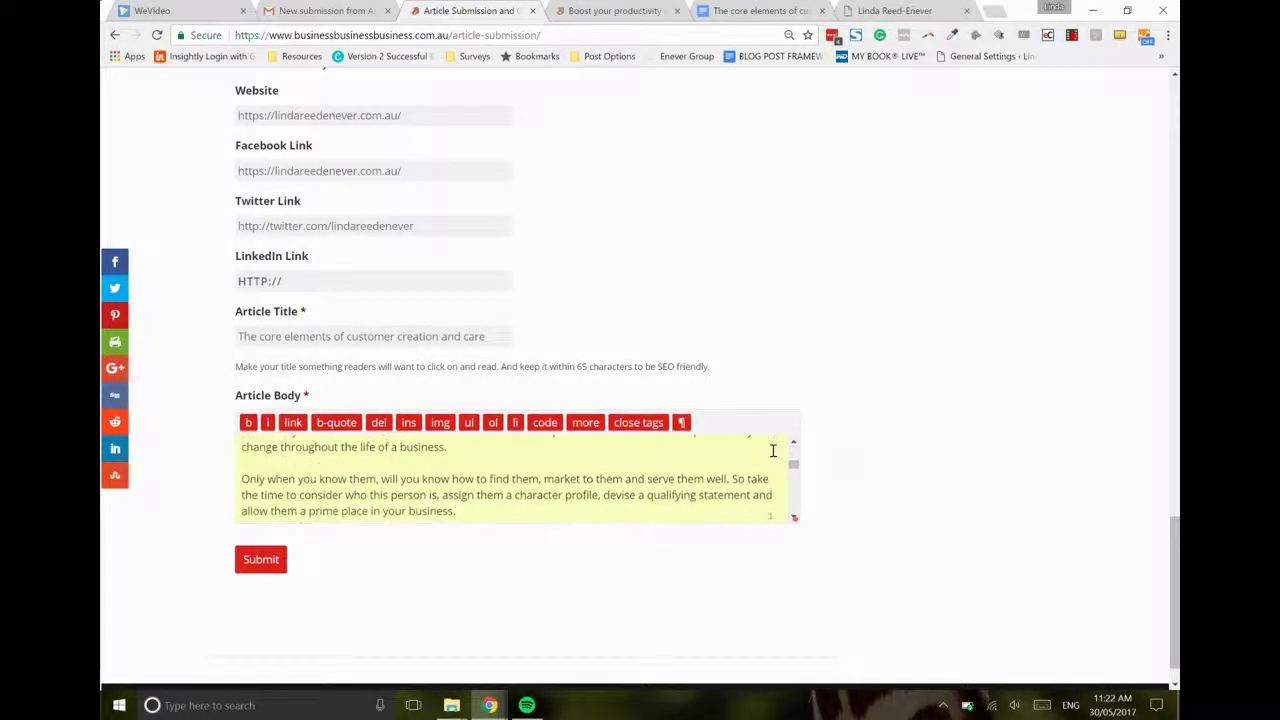
key(Down)
key(Down)
key(Down)
key(Return)
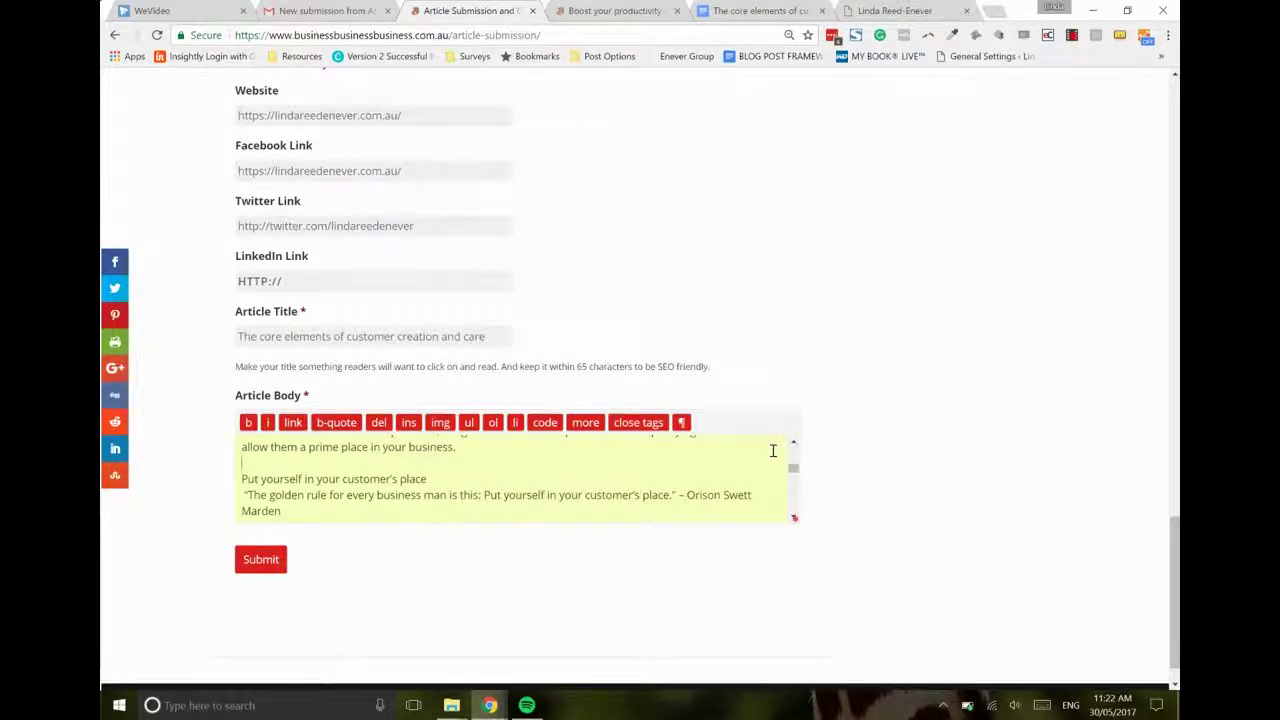
key(Up)
key(Up)
key(Up)
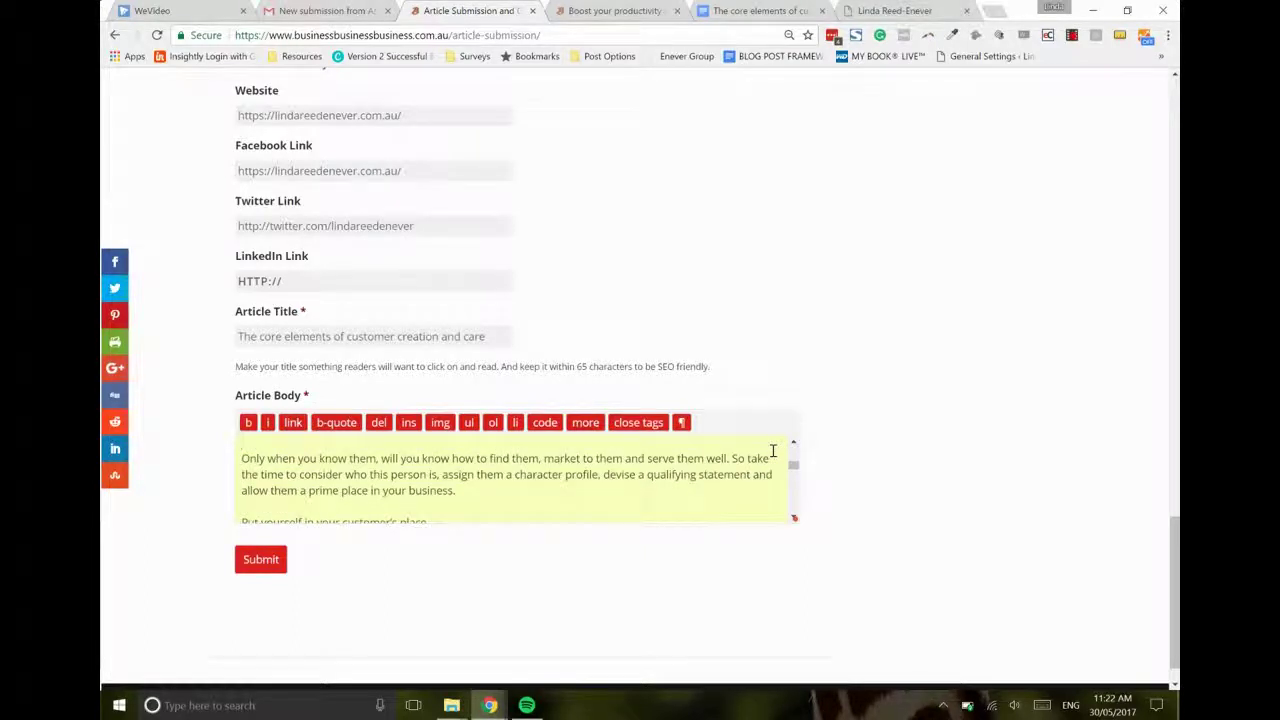
key(Down)
key(Down)
key(Down)
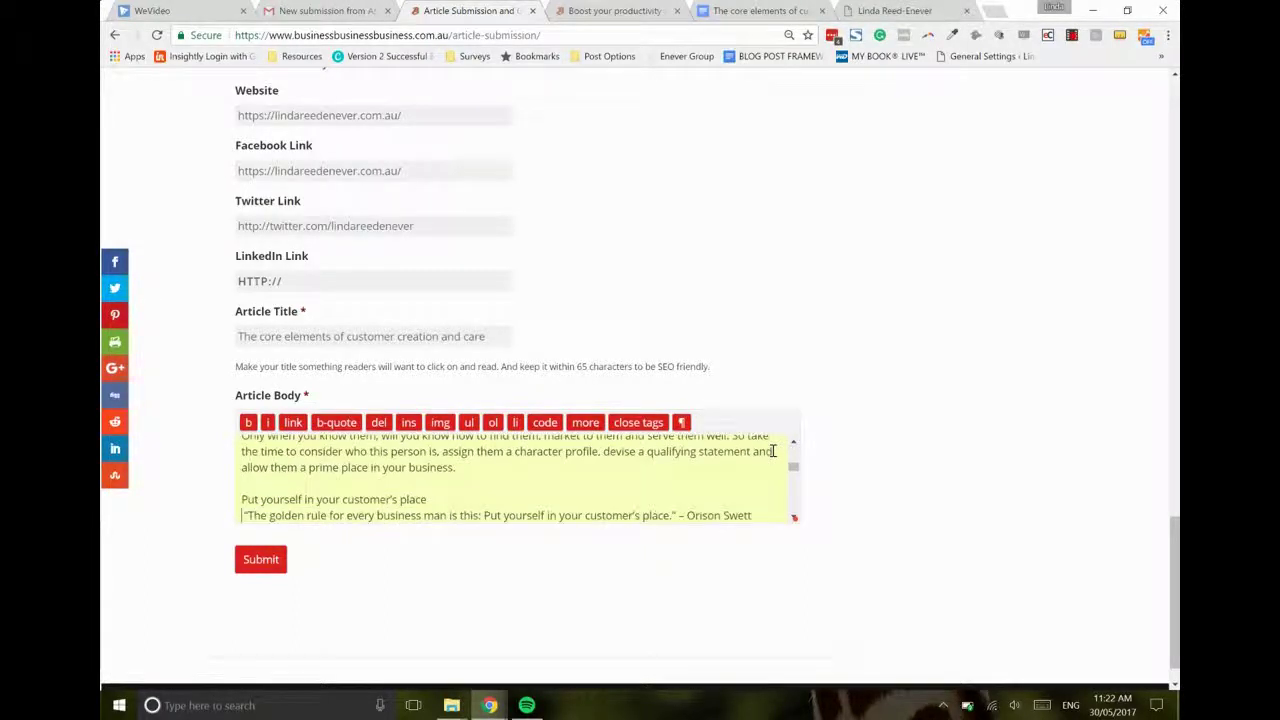
key(Down)
key(Down)
key(Down)
key(Down)
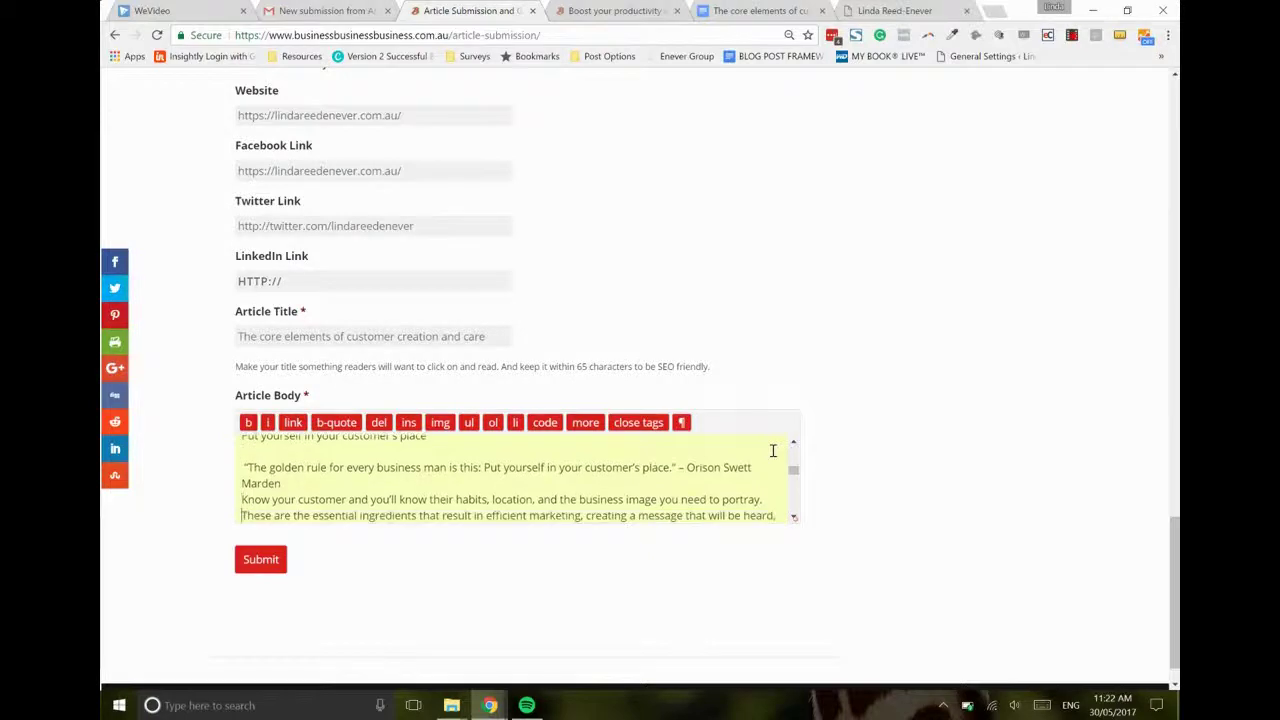
key(Down)
key(Down)
key(Down)
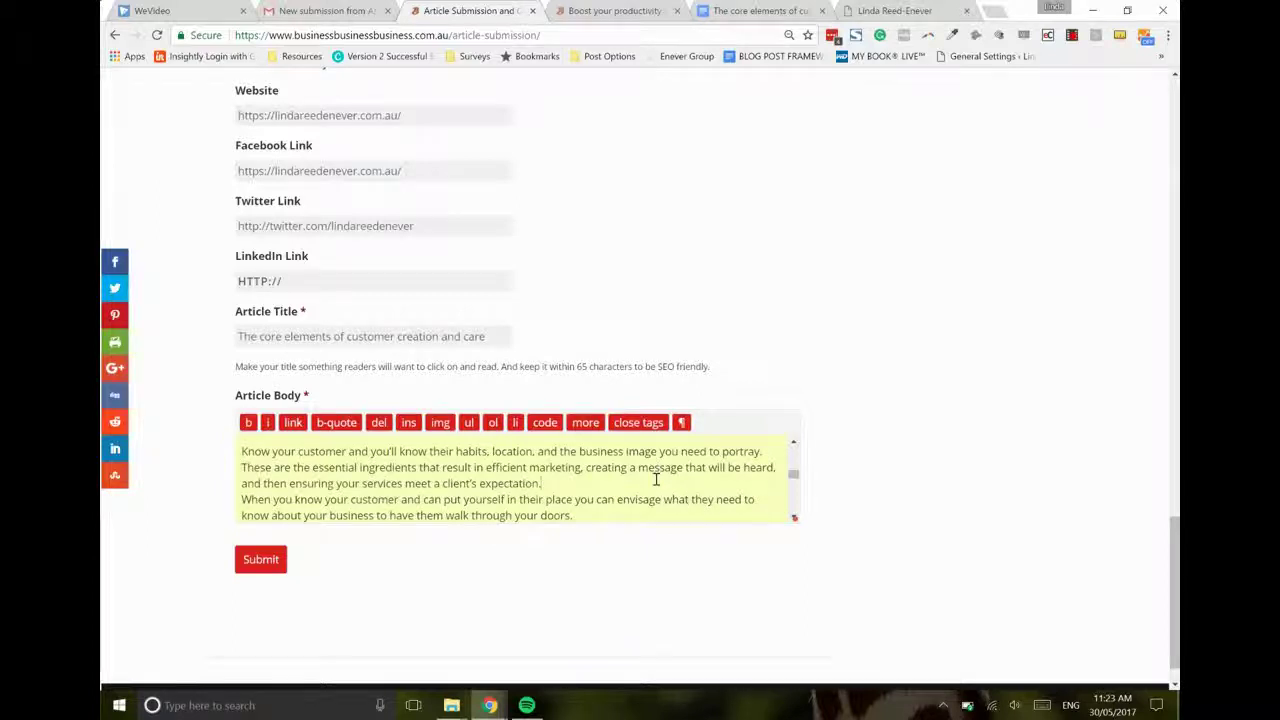
scroll(656, 479, down, 1)
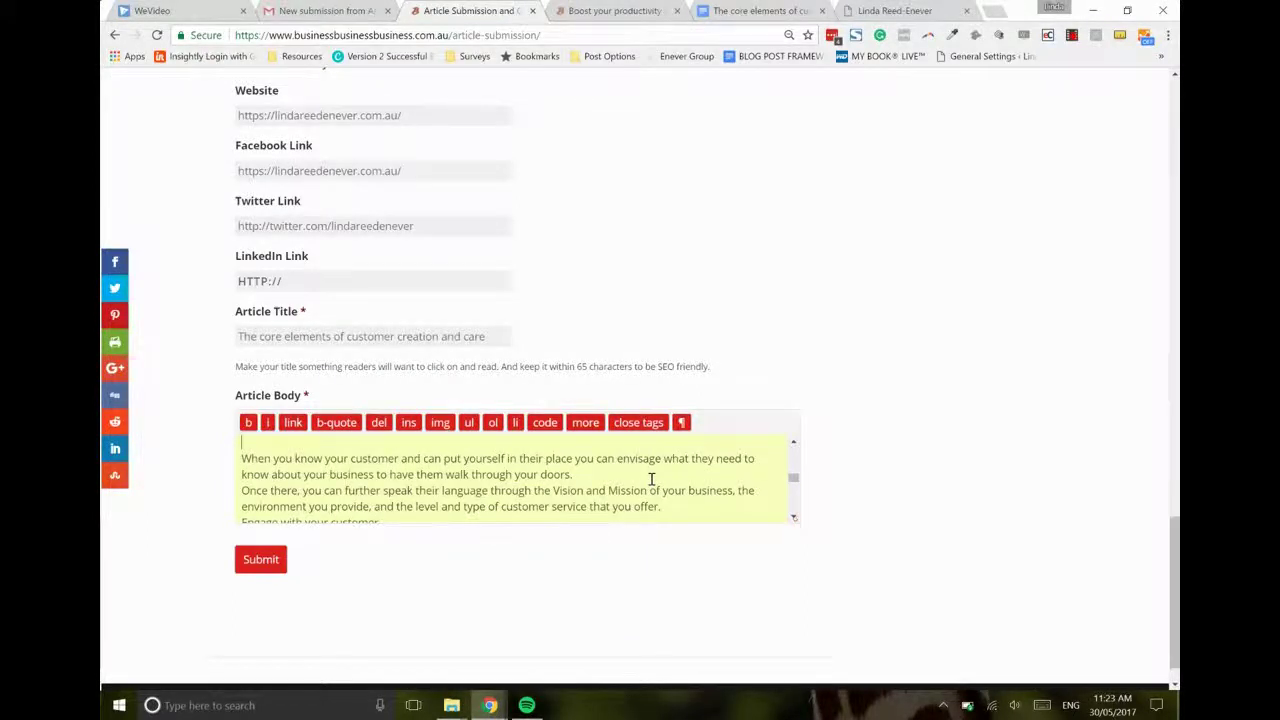
scroll(651, 479, down, 6)
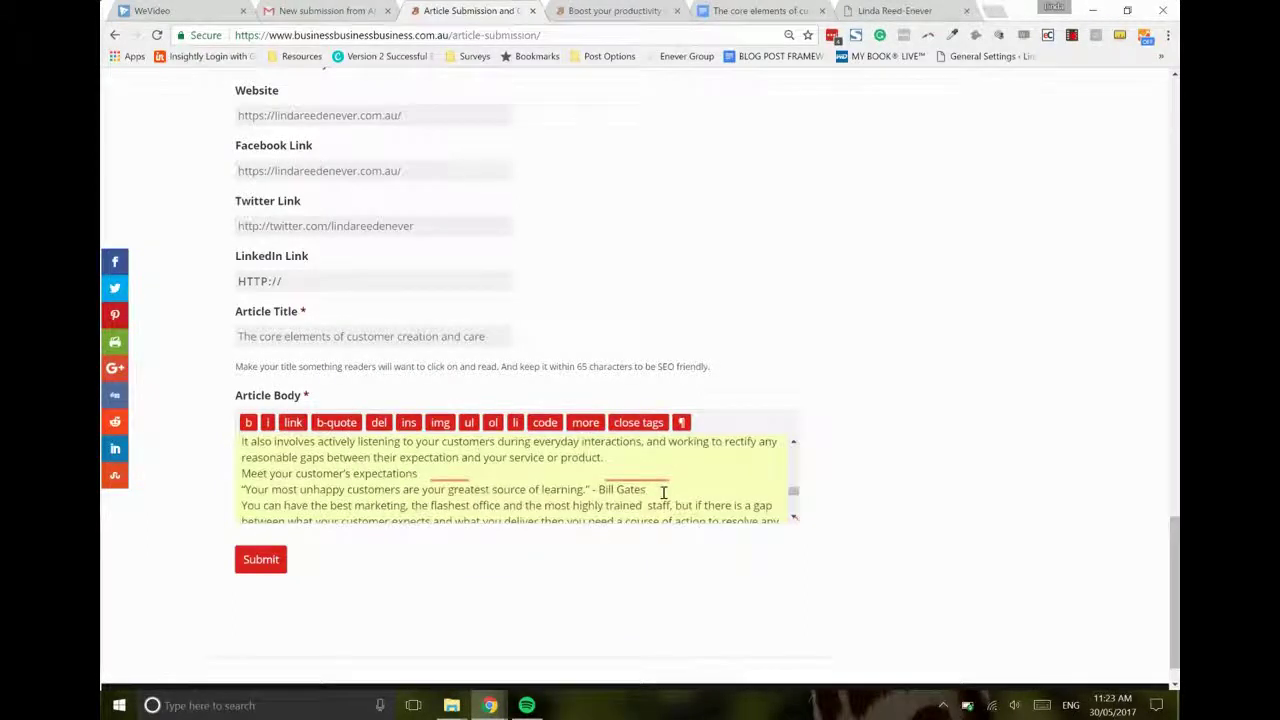
Submit the article with the red Submit button below Article Body.
click(276, 559)
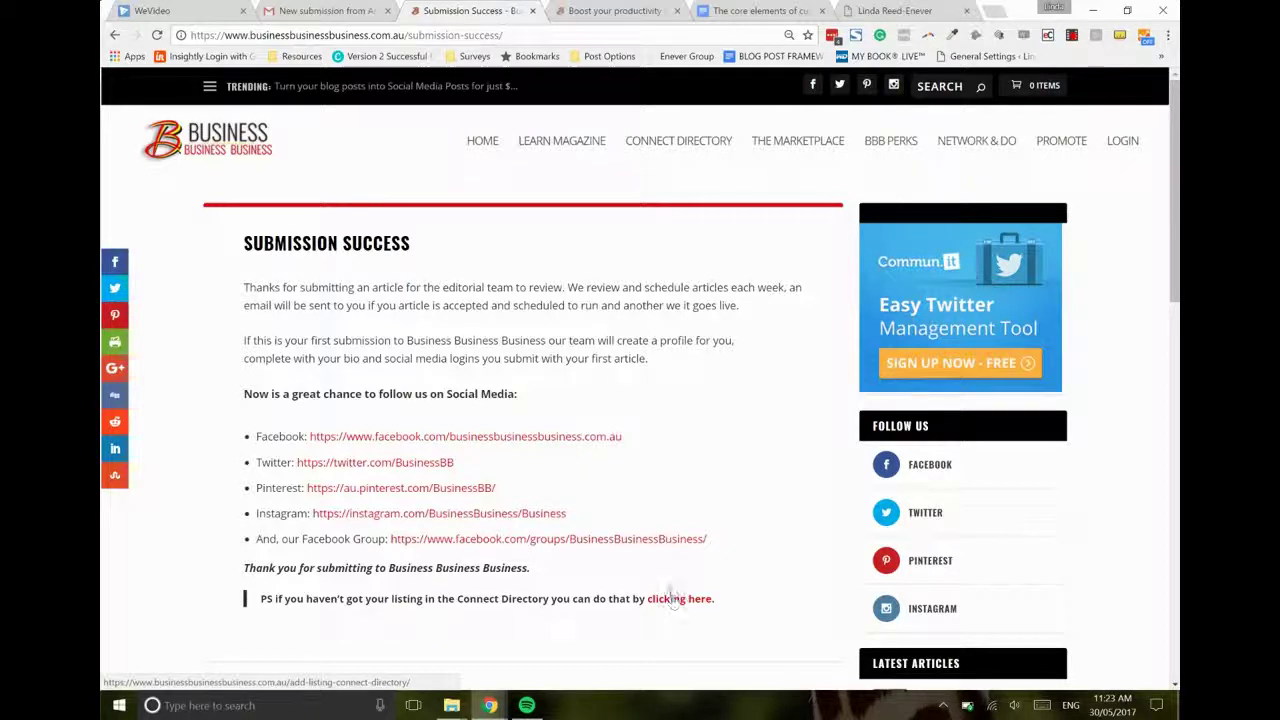
Scroll through the 'Boost your productivity with emotional fitness' article to Related Posts and back up.
click(611, 10)
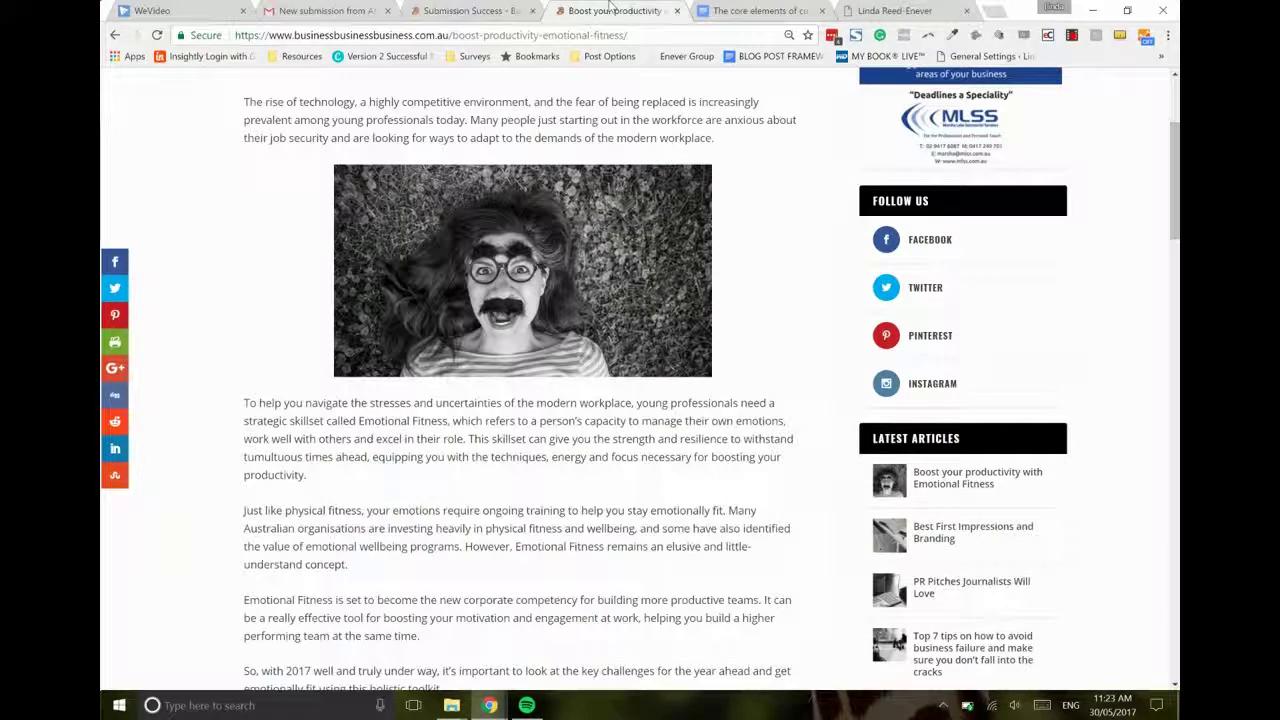
scroll(857, 380, up, 3)
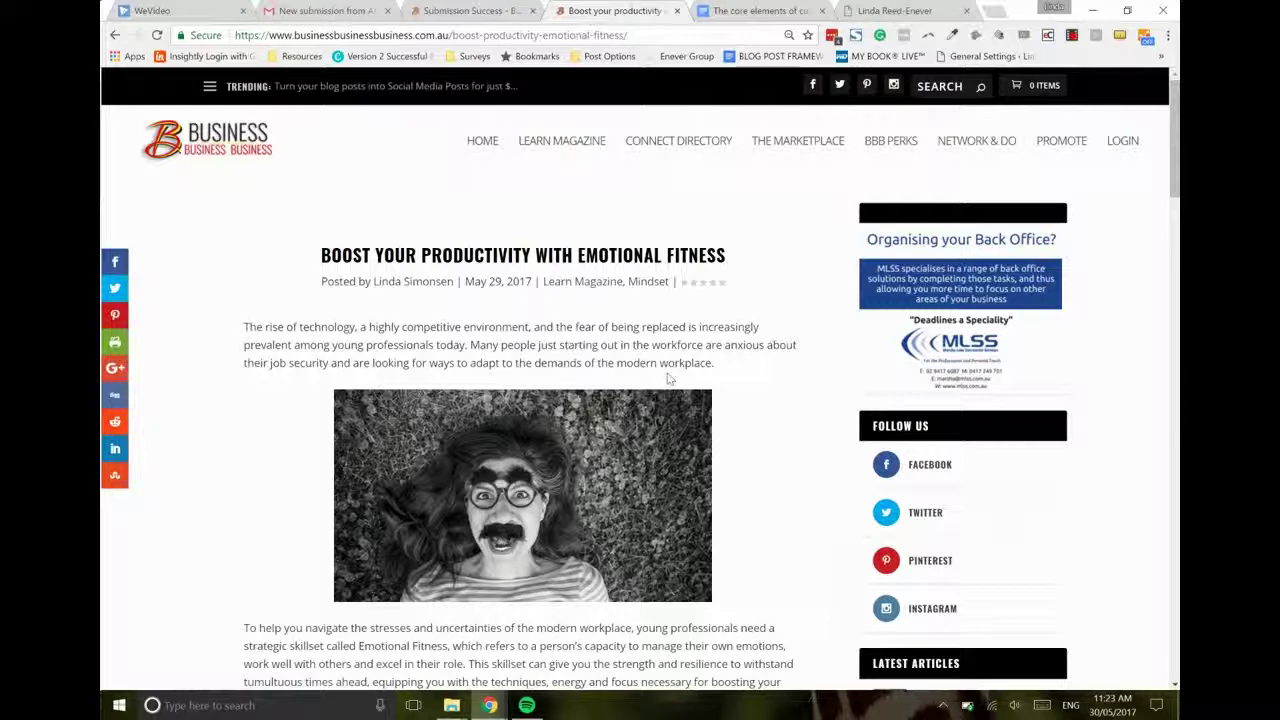
scroll(668, 378, down, 3)
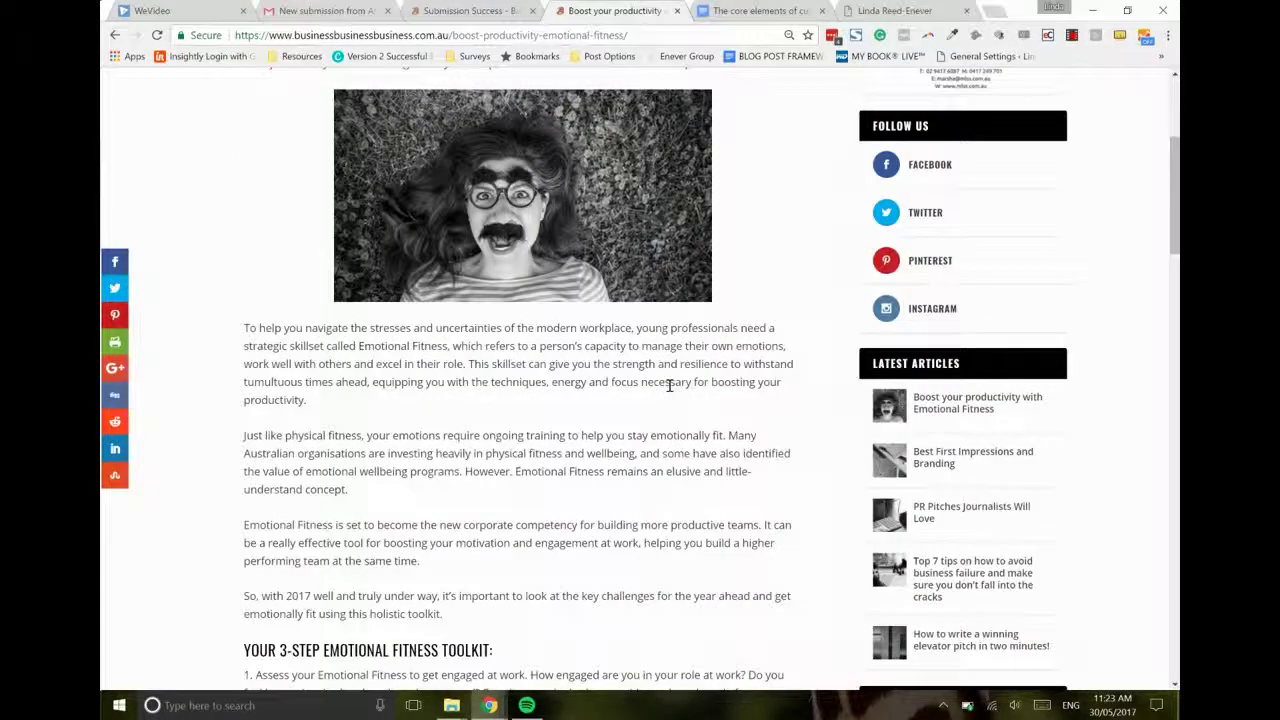
scroll(668, 384, down, 4)
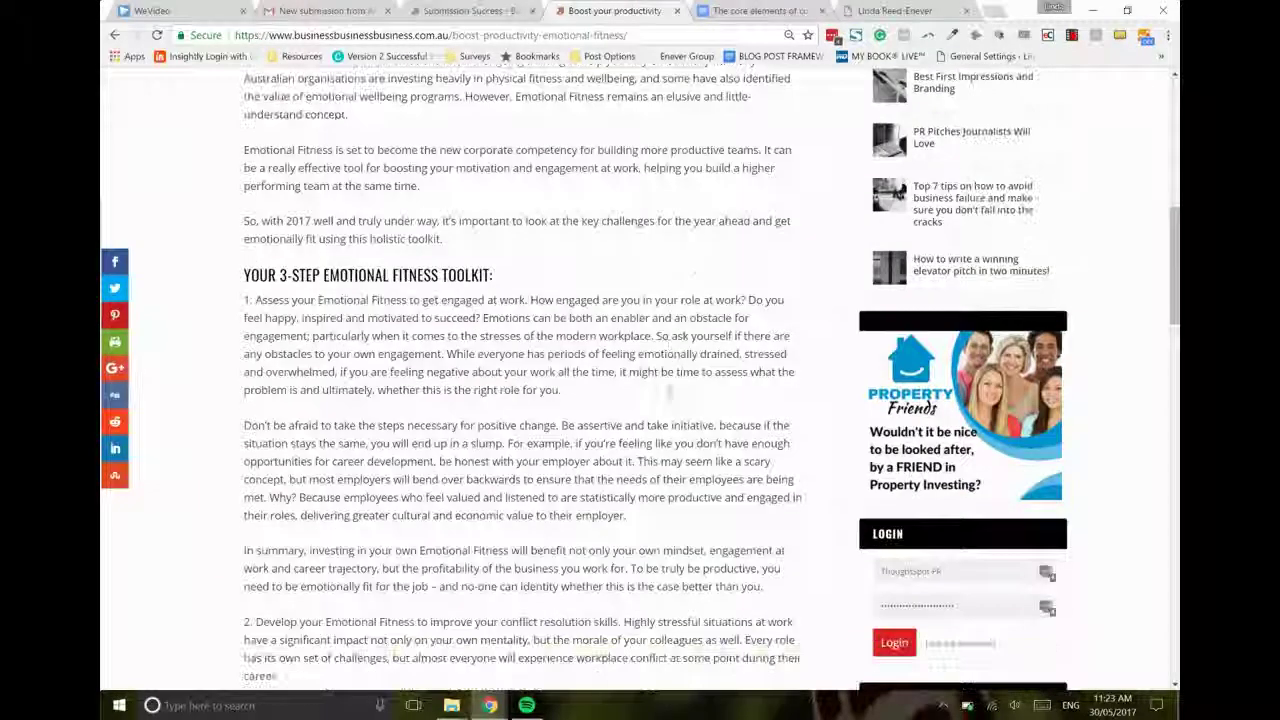
scroll(480, 298, down, 2)
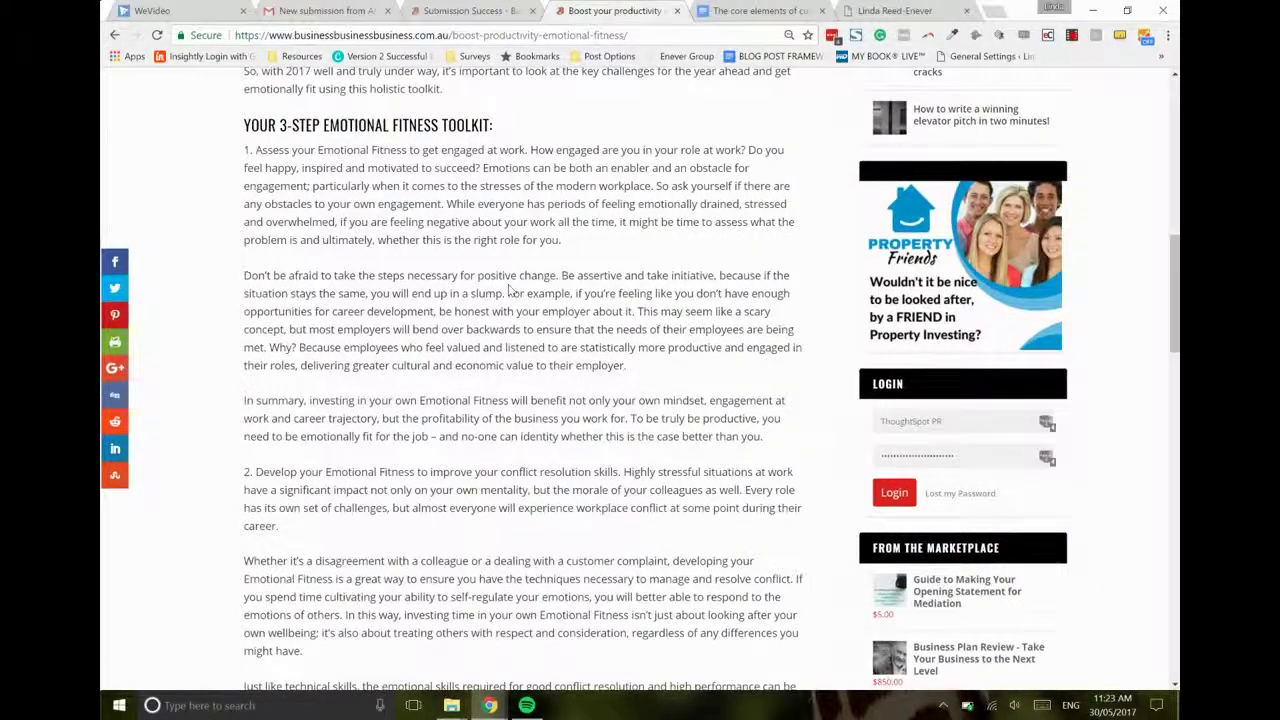
scroll(508, 287, down, 2)
scroll(508, 286, down, 5)
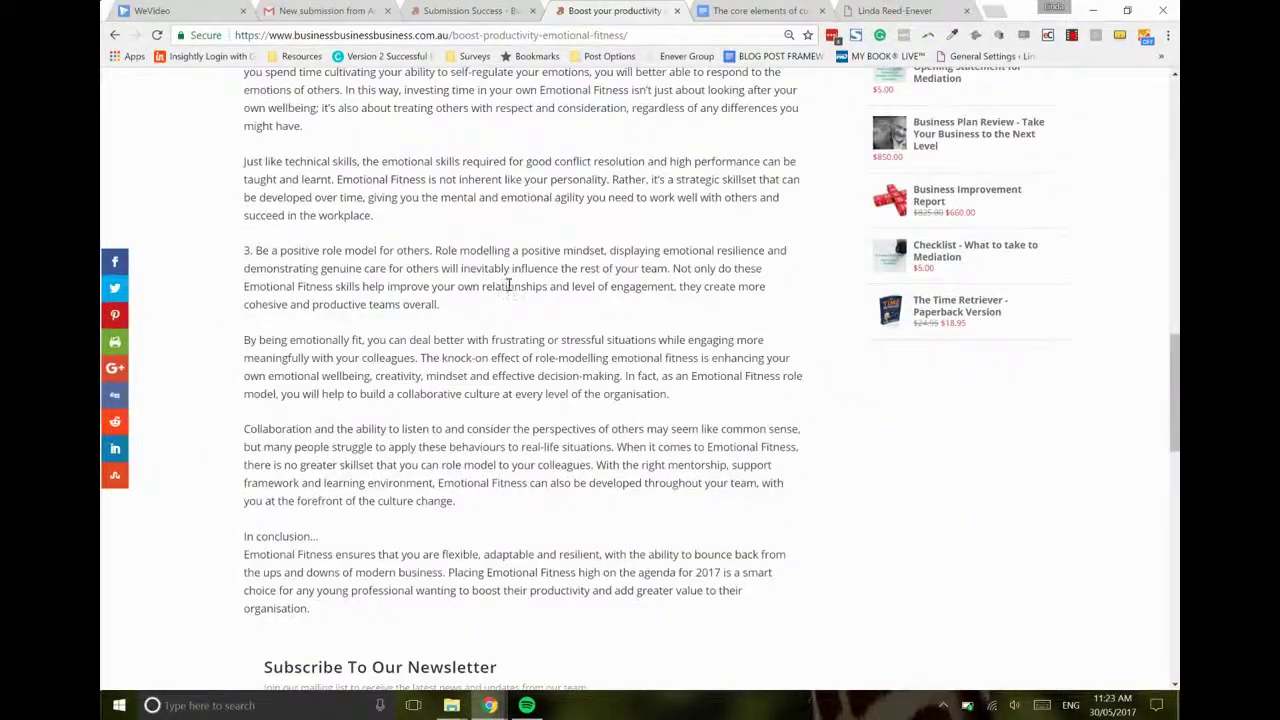
scroll(580, 390, down, 2)
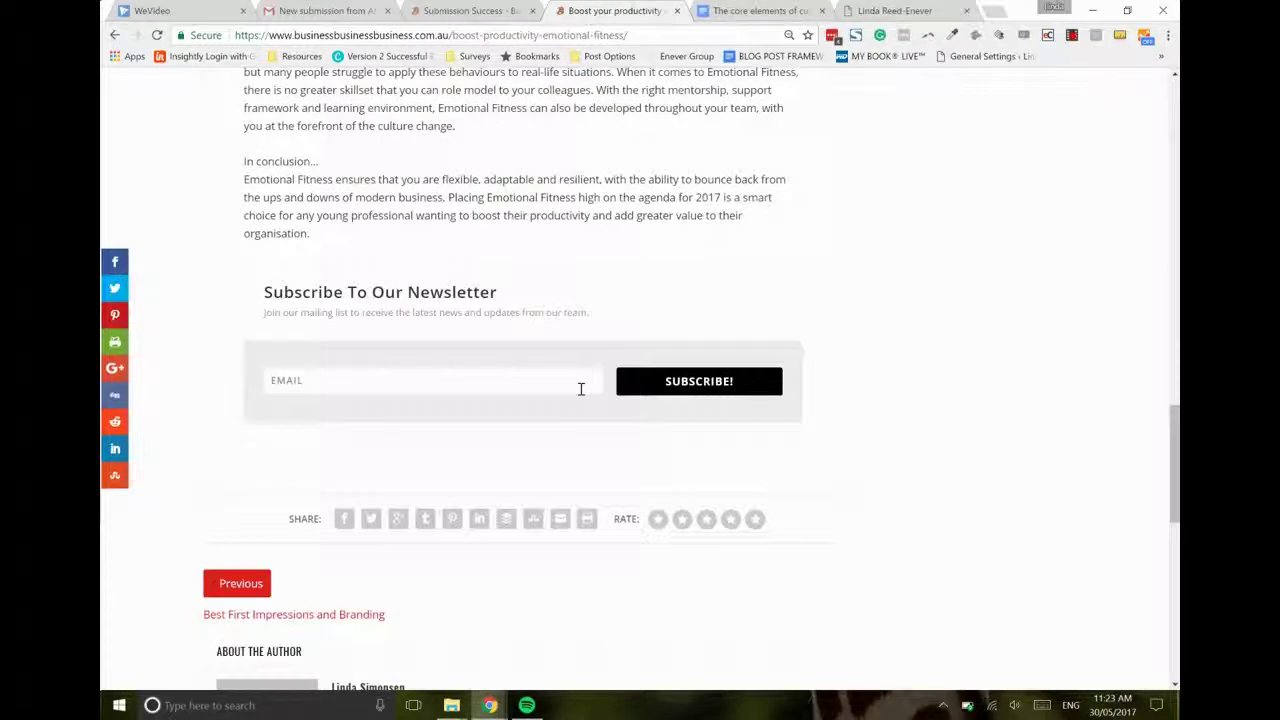
scroll(580, 389, down, 2)
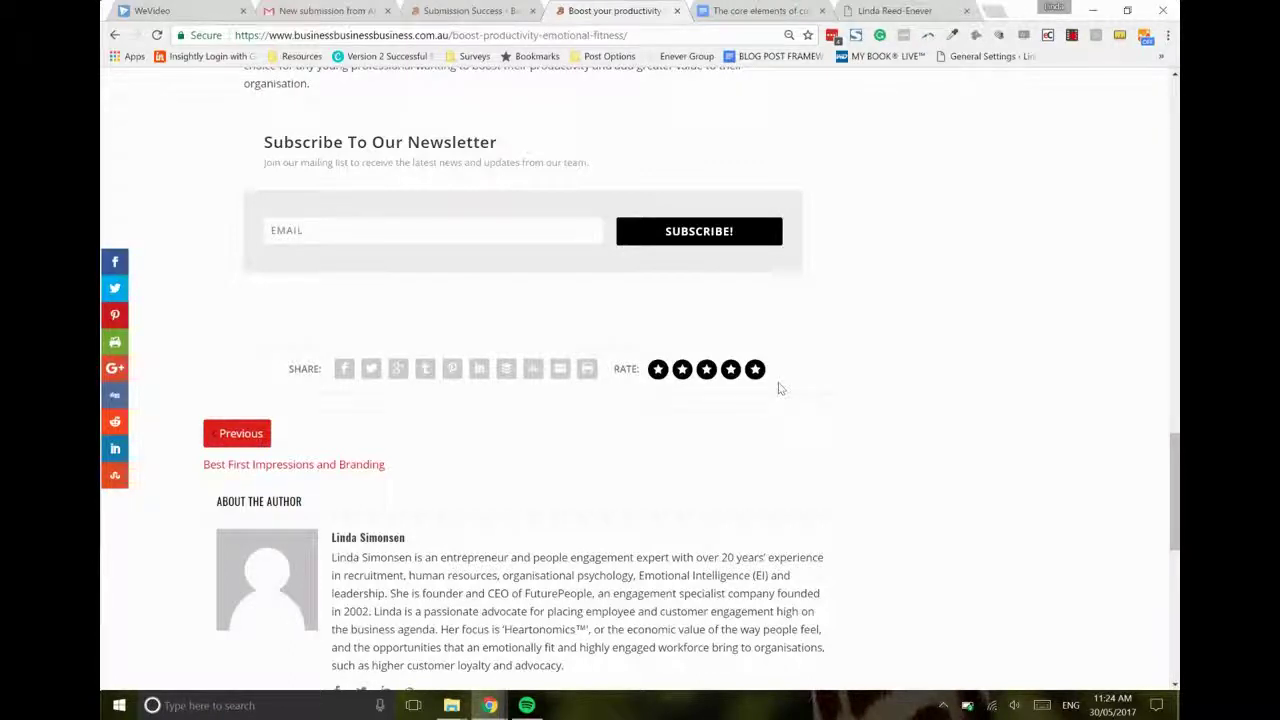
scroll(800, 405, down, 5)
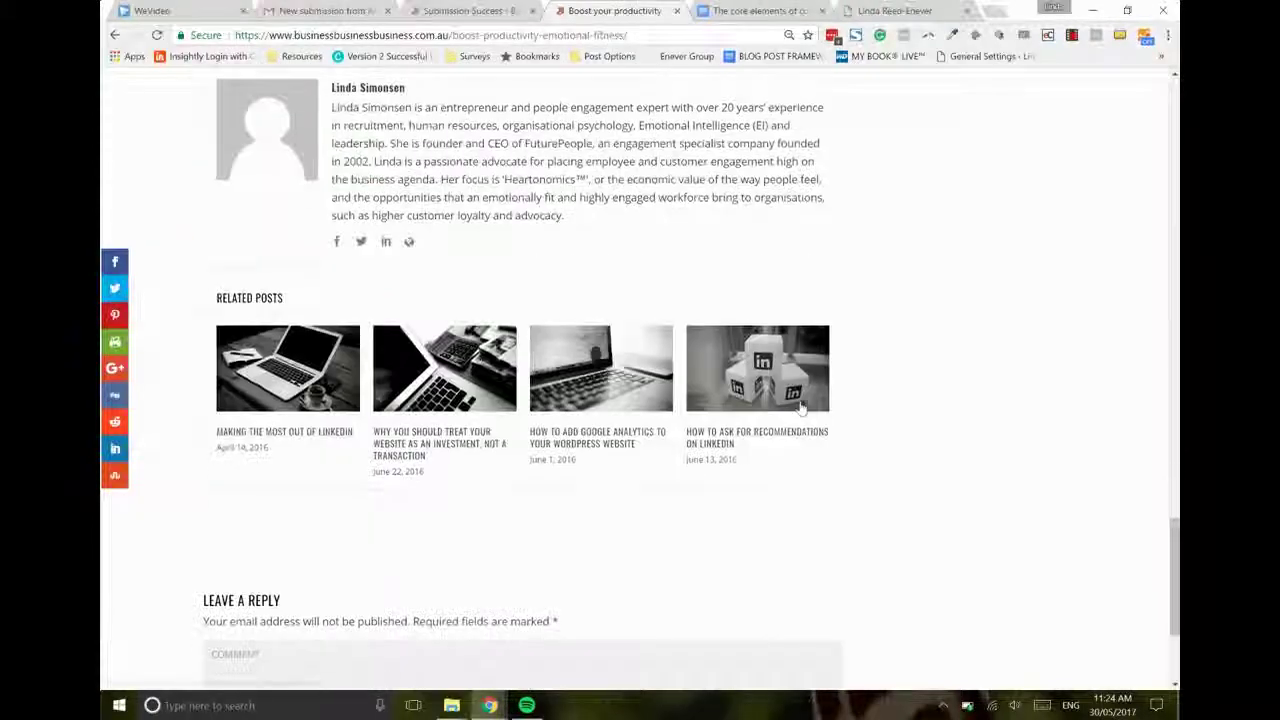
scroll(846, 432, up, 10)
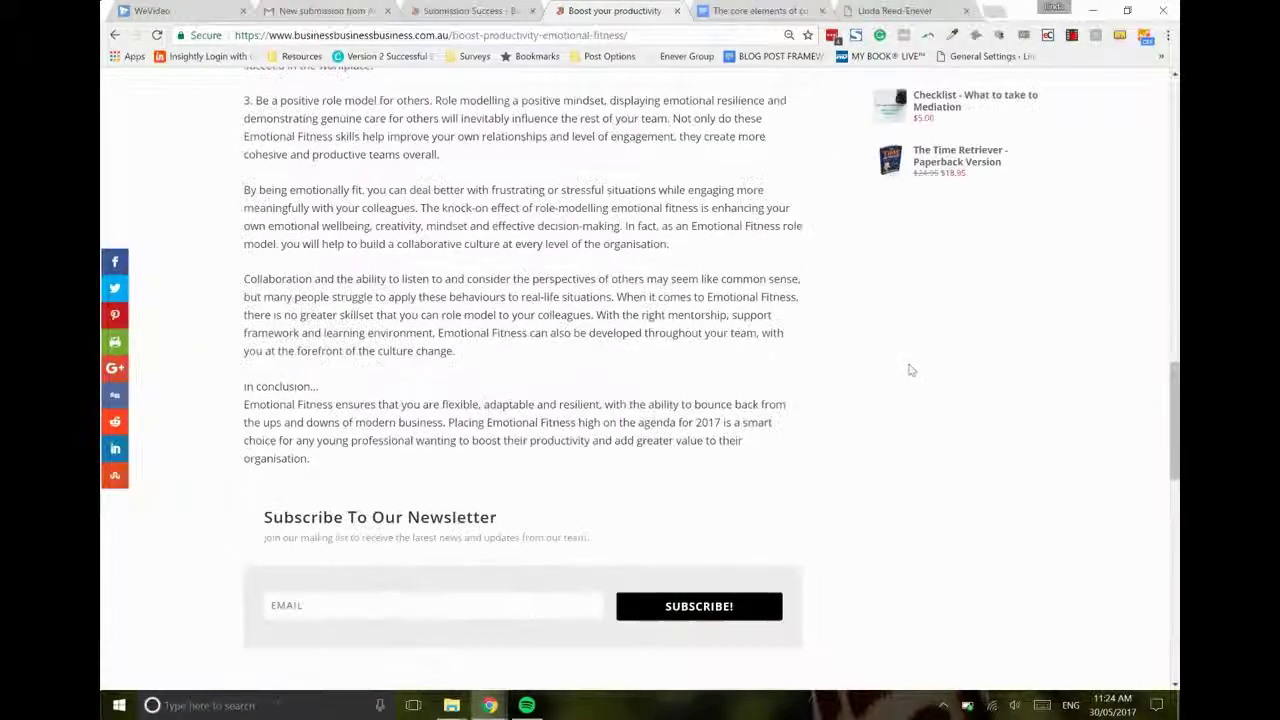
scroll(912, 372, up, 15)
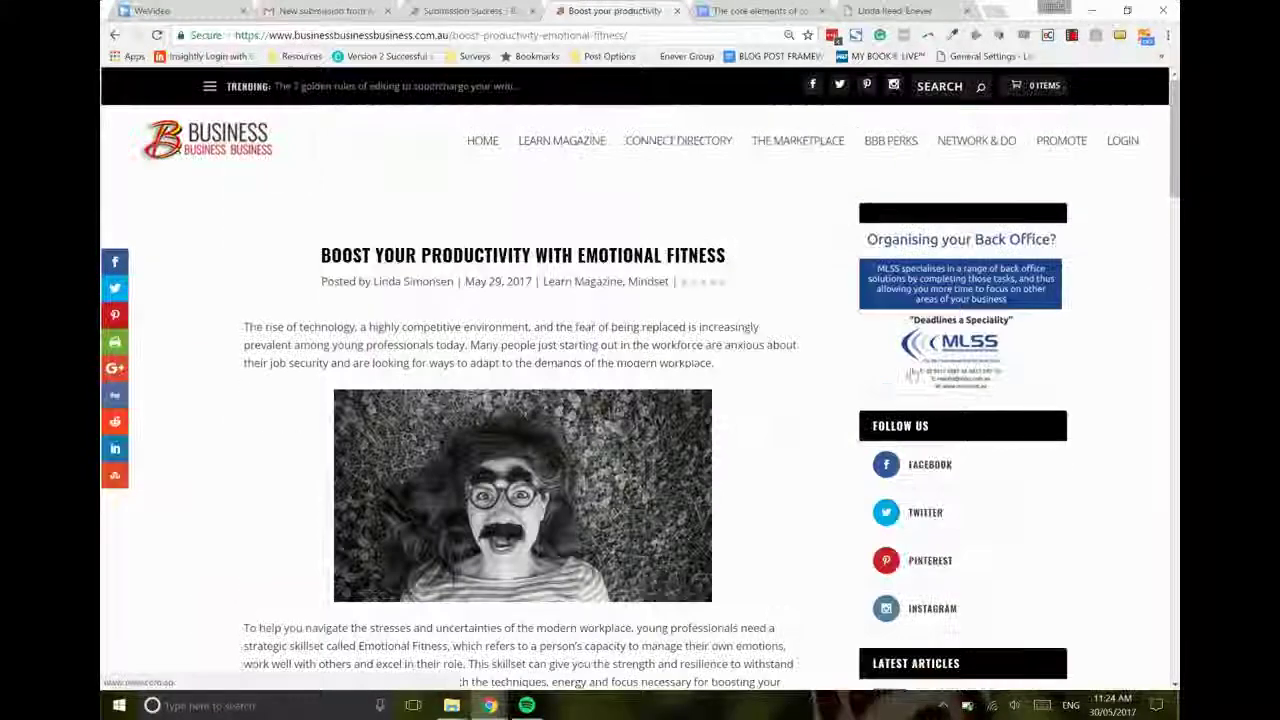
Open LEARN MAGAZINE from the top navigation and scroll down to Top Rated Articles.
click(598, 142)
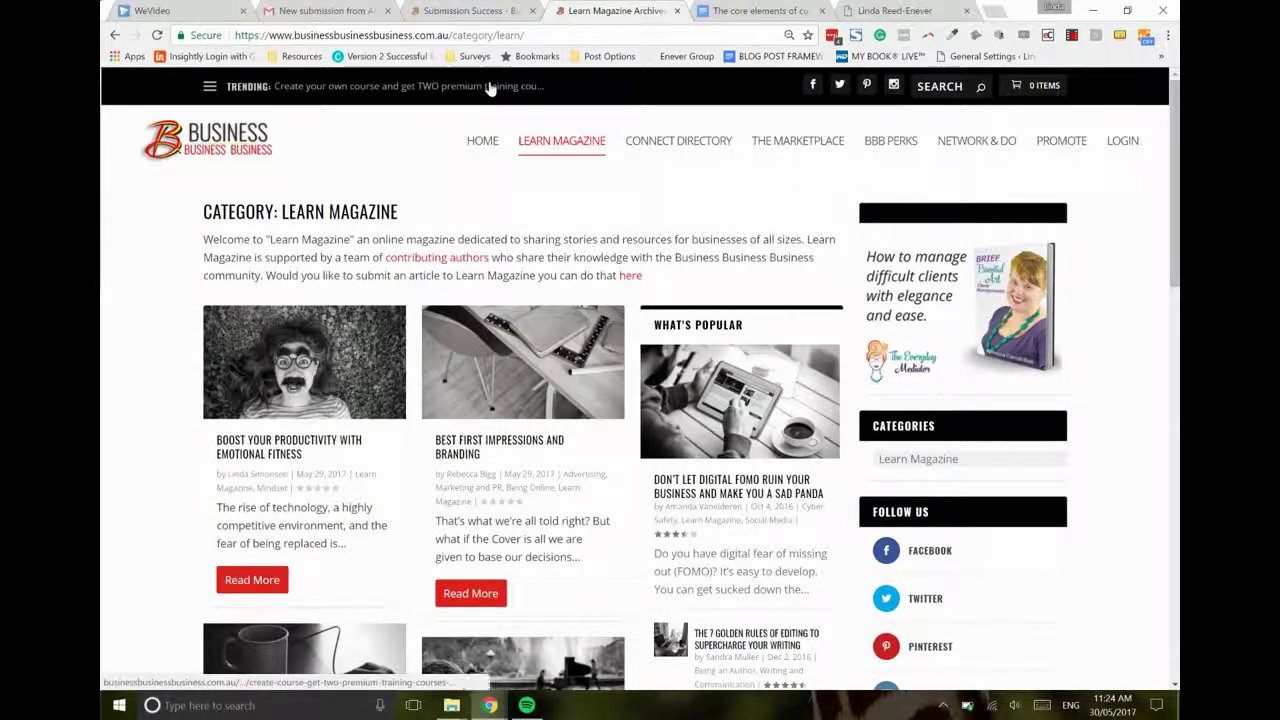
scroll(703, 385, down, 3)
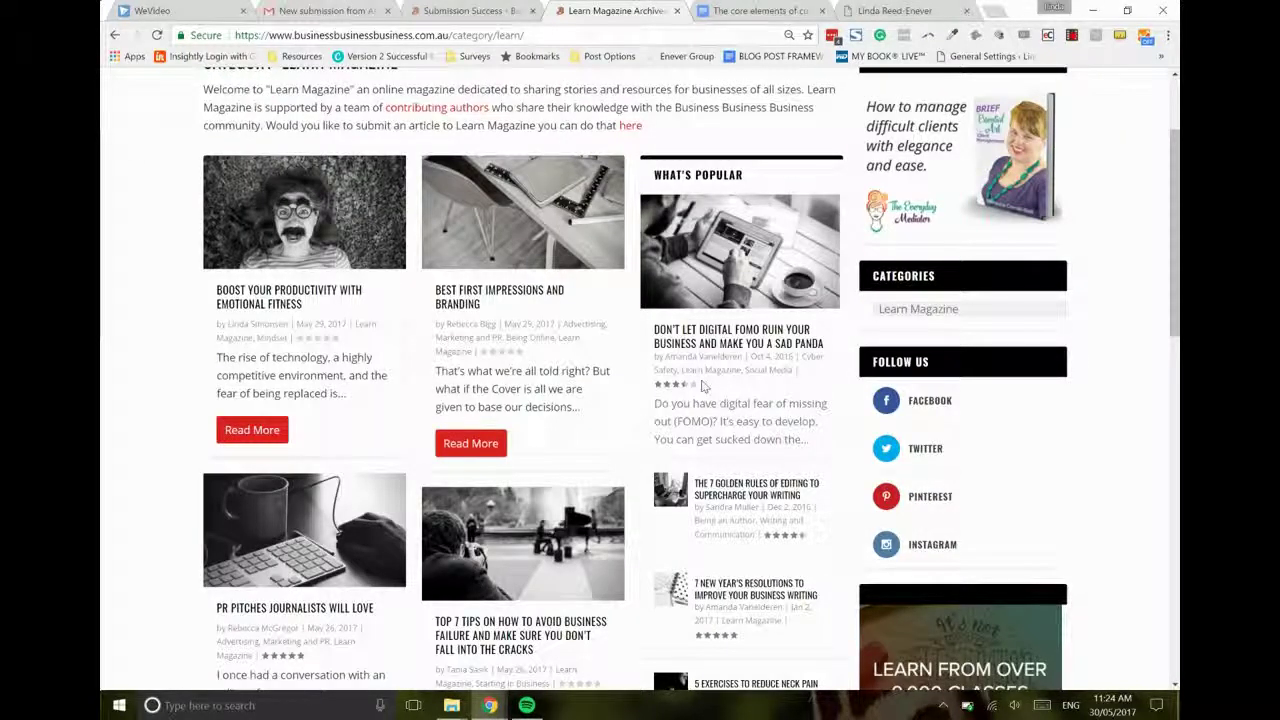
scroll(703, 385, down, 15)
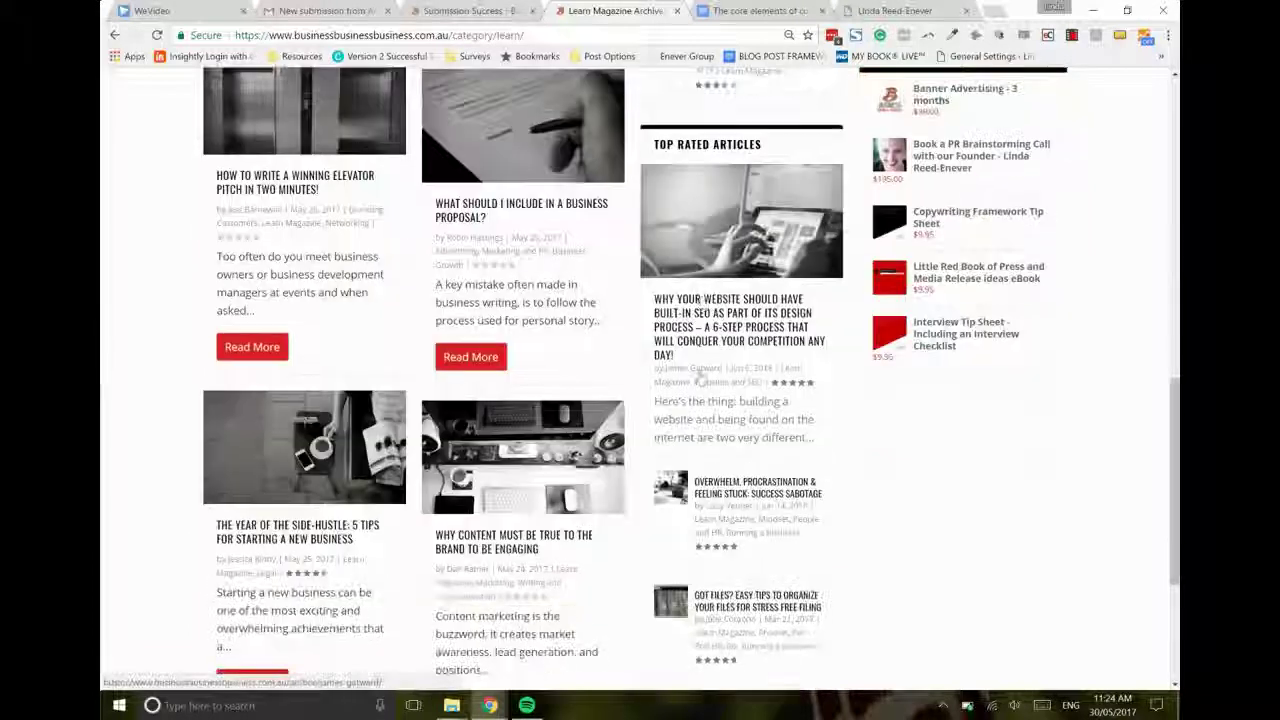